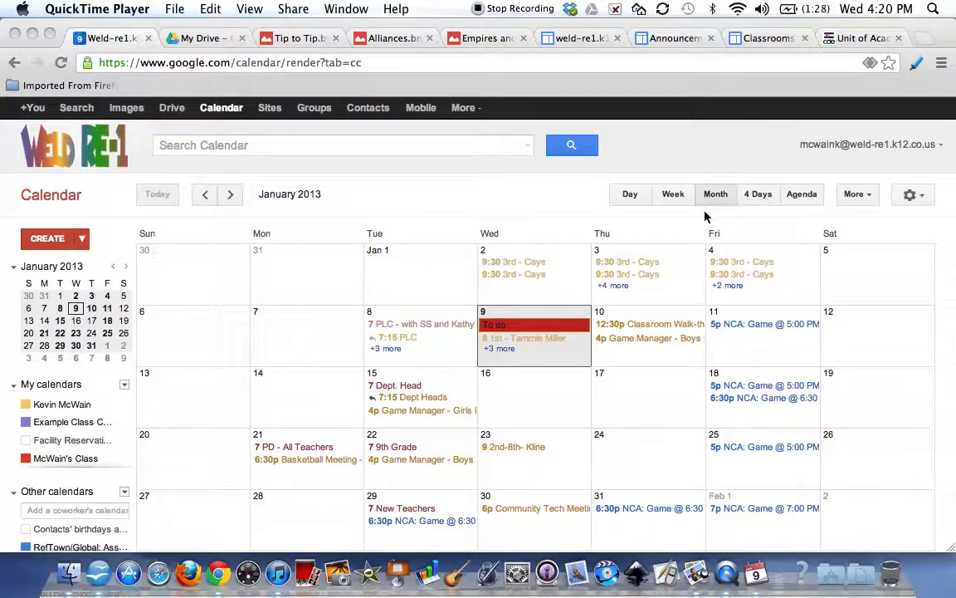
# - Preview the calendar in the Day, Week, 4 Days and Agenda views, finishing in the Month view
pyautogui.click(624, 193)
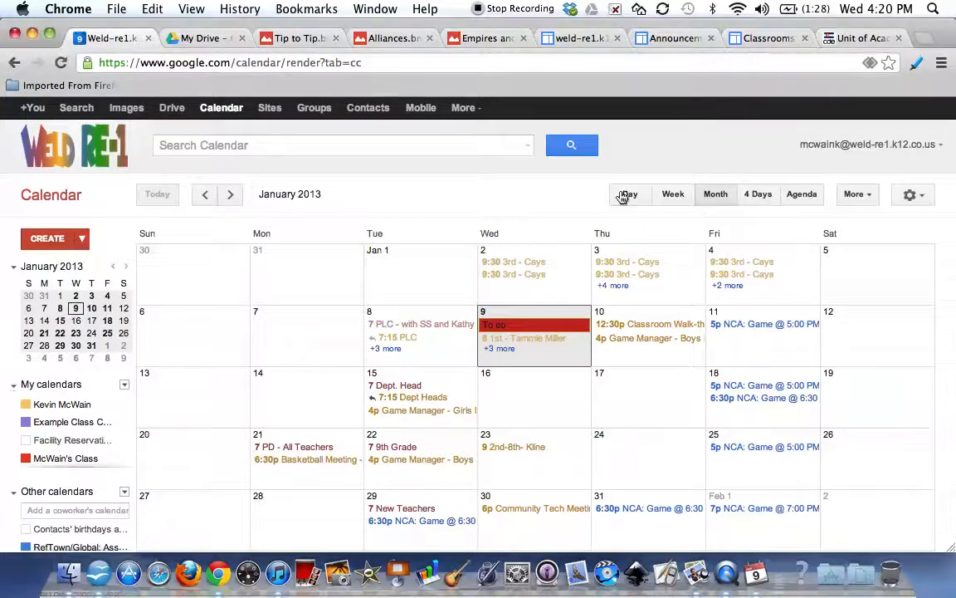
pyautogui.click(623, 194)
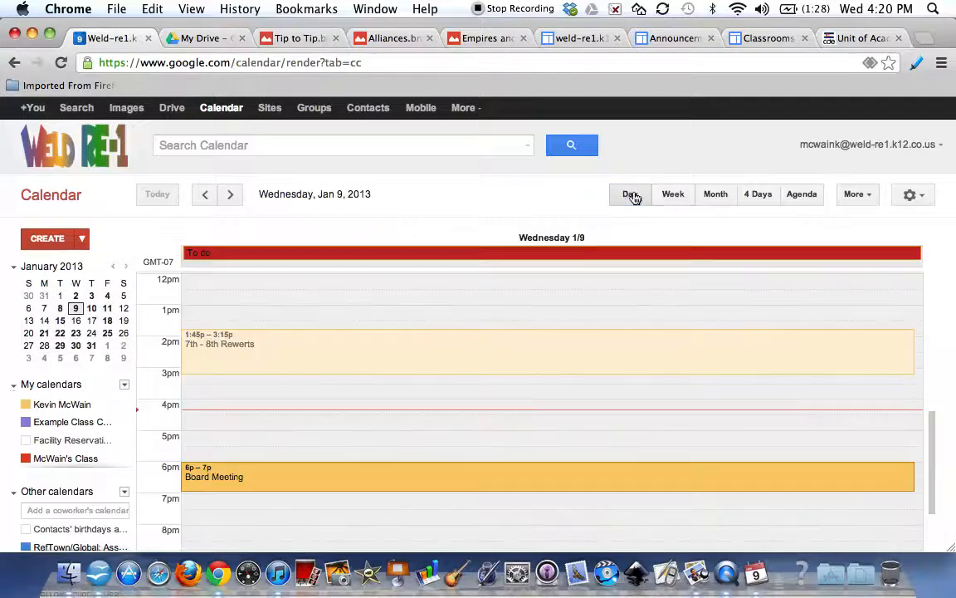
pyautogui.click(679, 198)
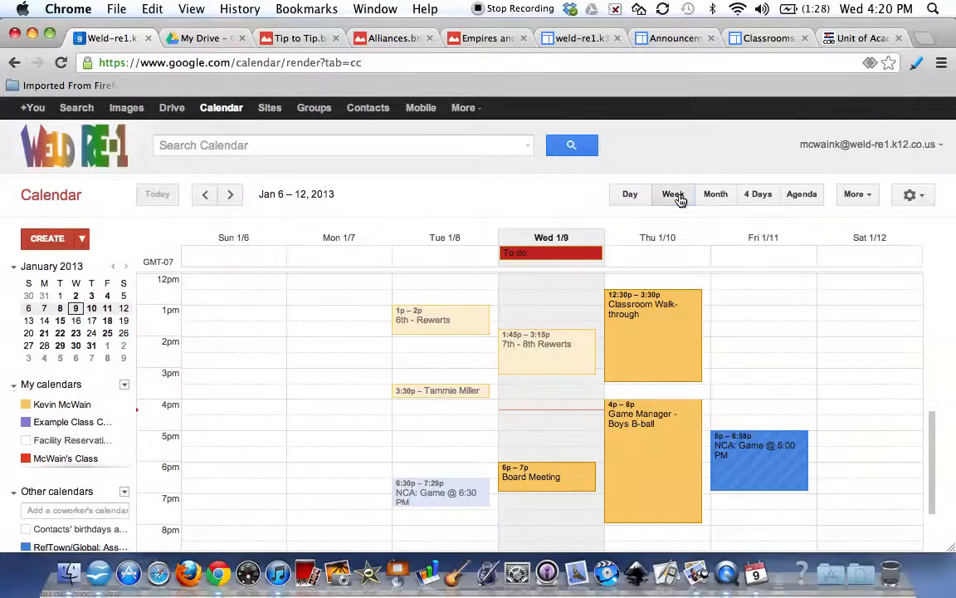
pyautogui.click(727, 195)
pyautogui.click(760, 196)
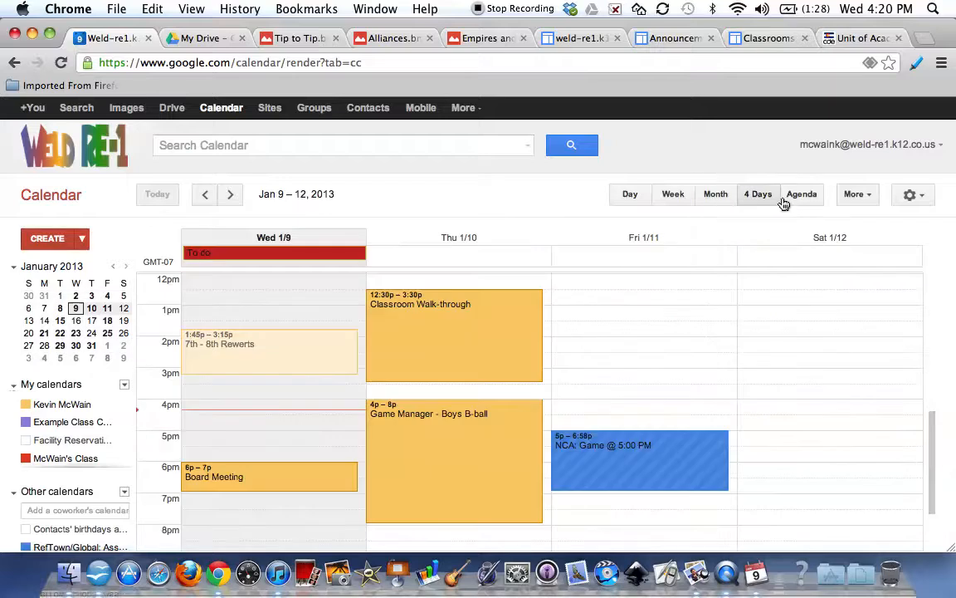
pyautogui.click(799, 196)
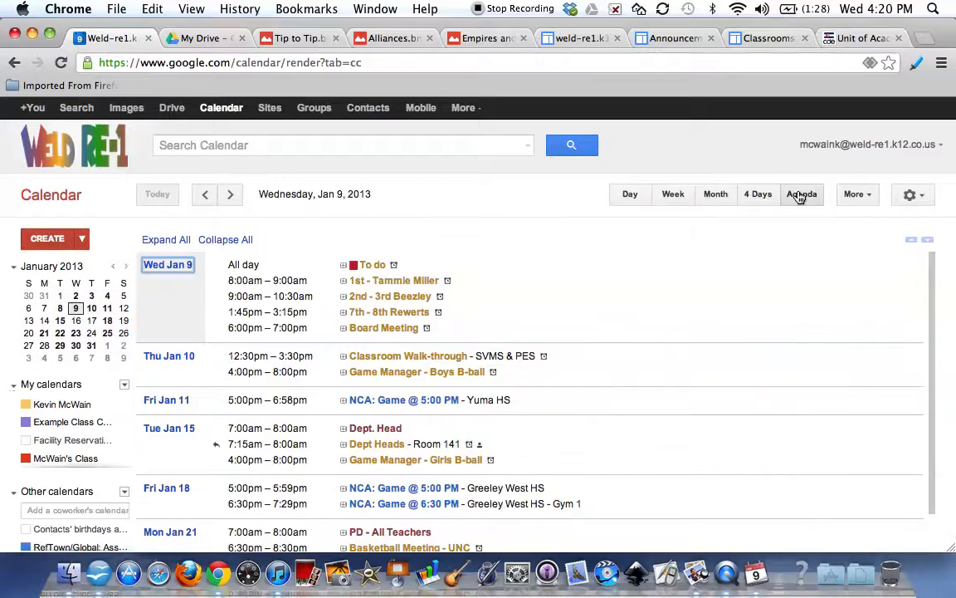
pyautogui.click(712, 196)
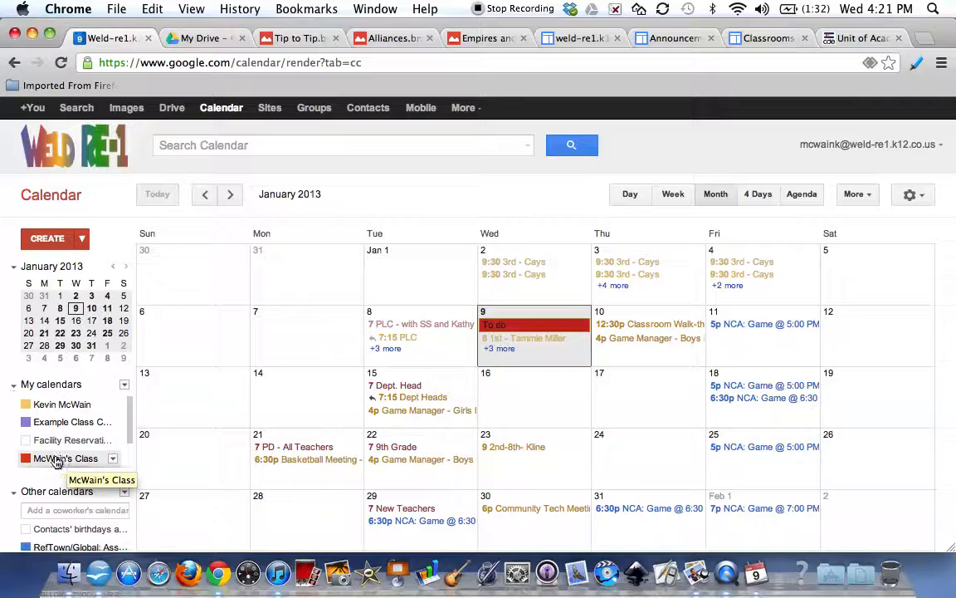
# - Start a new calendar under My calendars and name it "U.S. History"
pyautogui.scroll(-2, 117, 421)
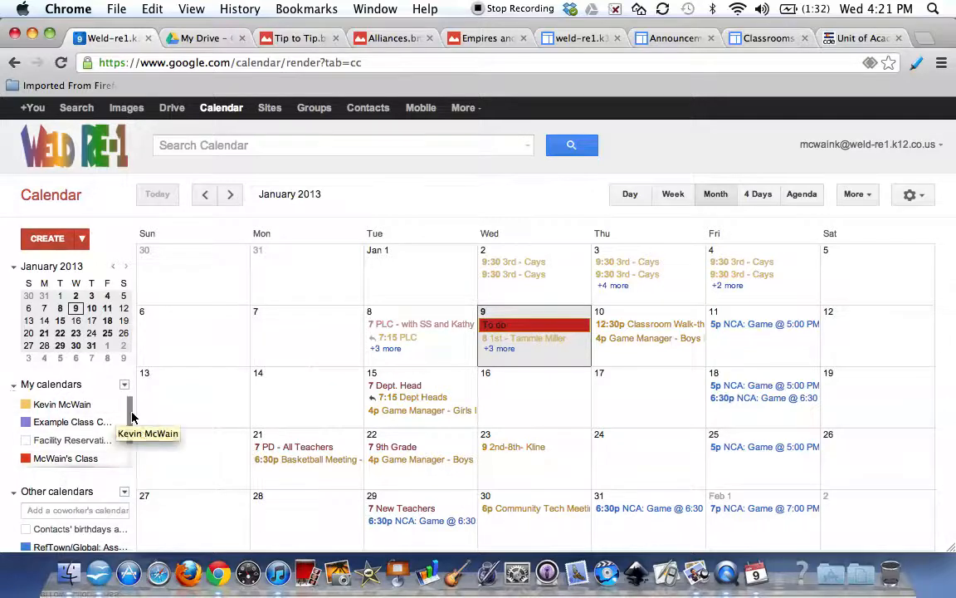
pyautogui.scroll(-1, 132, 431)
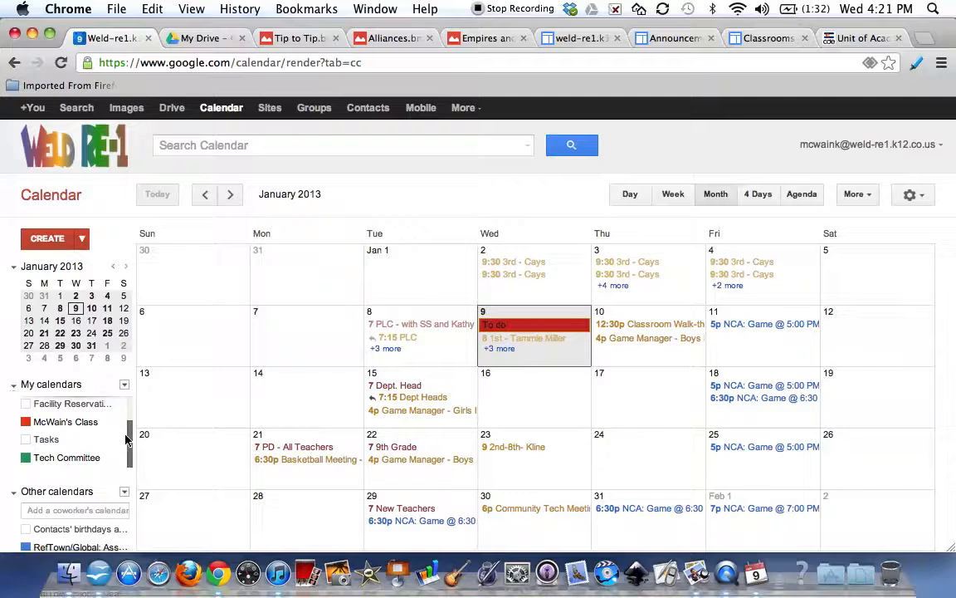
pyautogui.scroll(3, 133, 411)
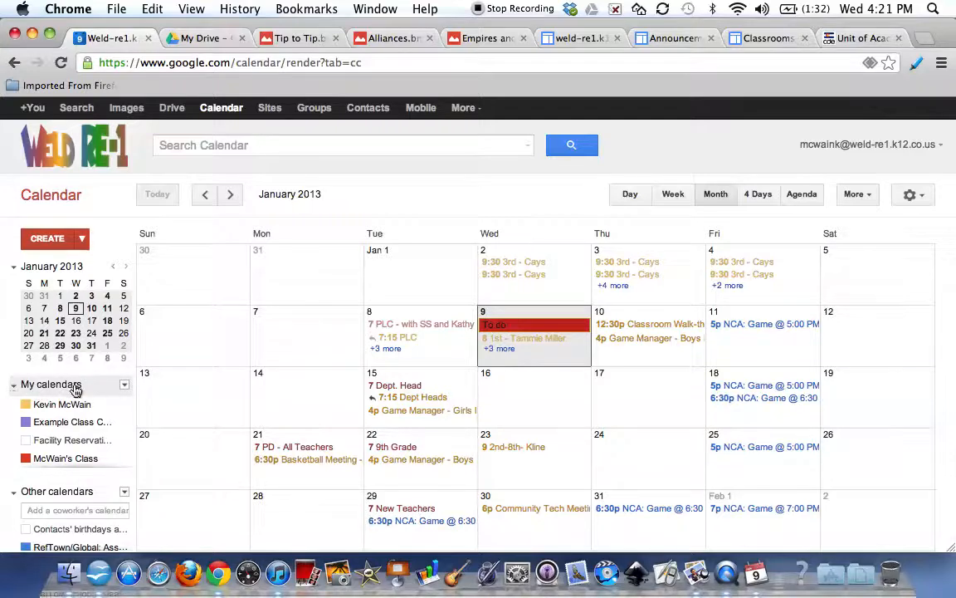
pyautogui.click(123, 388)
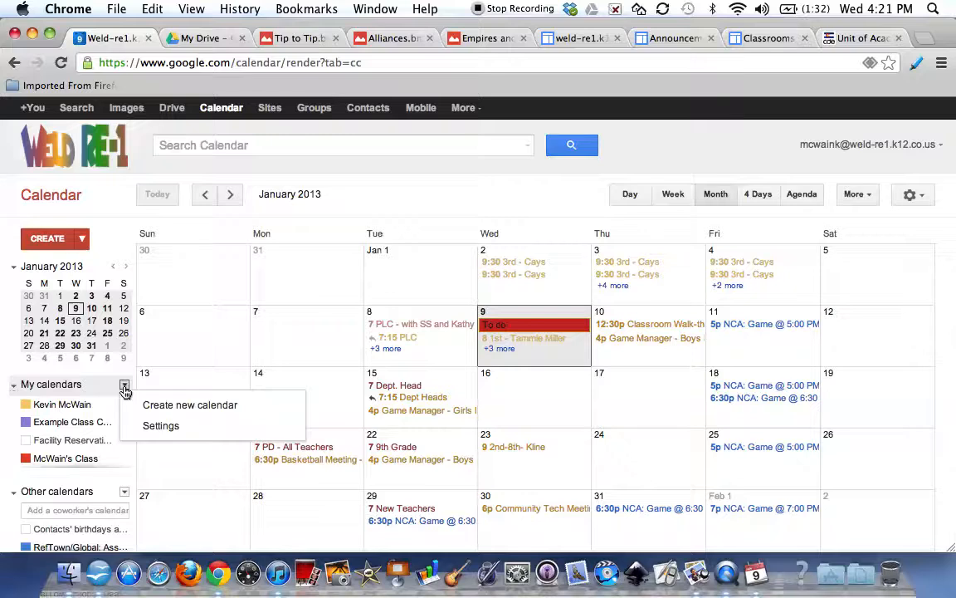
pyautogui.click(158, 406)
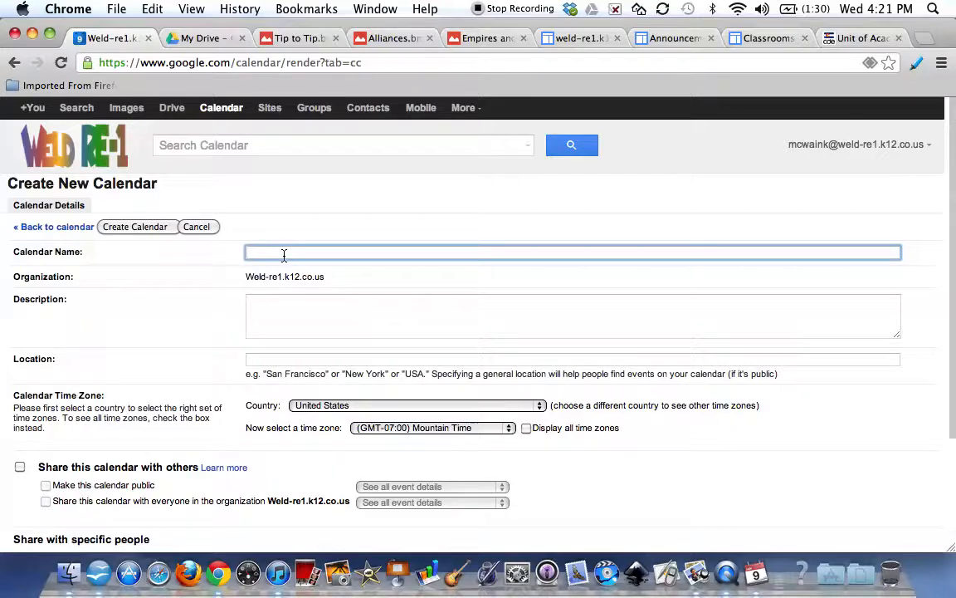
pyautogui.write('U.S.His')
pyautogui.press('BackSpace')
pyautogui.press('BackSpace')
pyautogui.press('BackSpace')
pyautogui.write('History')
# - Share the U.S. History calendar publicly with all event details visible, and create it, accepting the public visibility
pyautogui.click(20, 467)
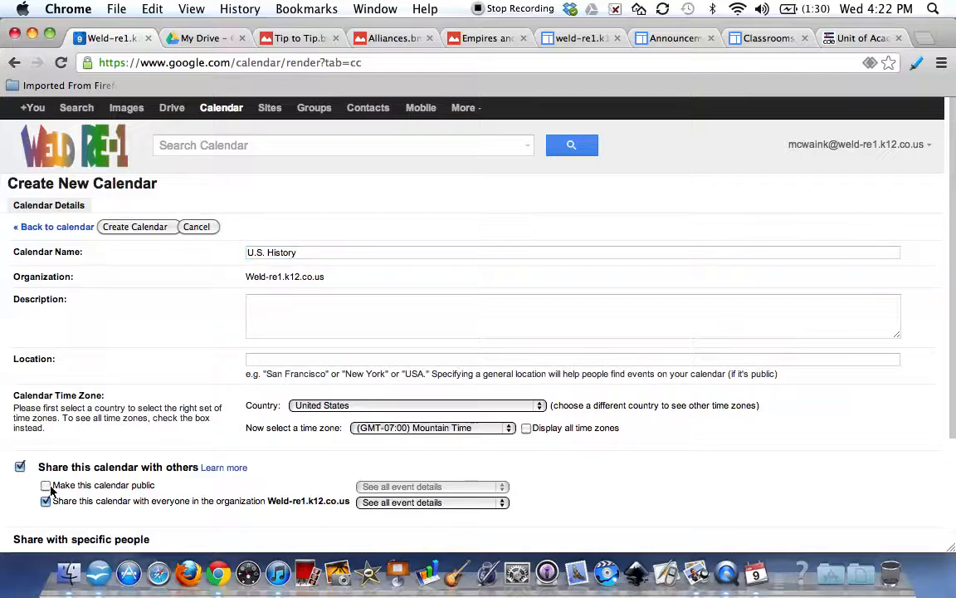
pyautogui.click(46, 488)
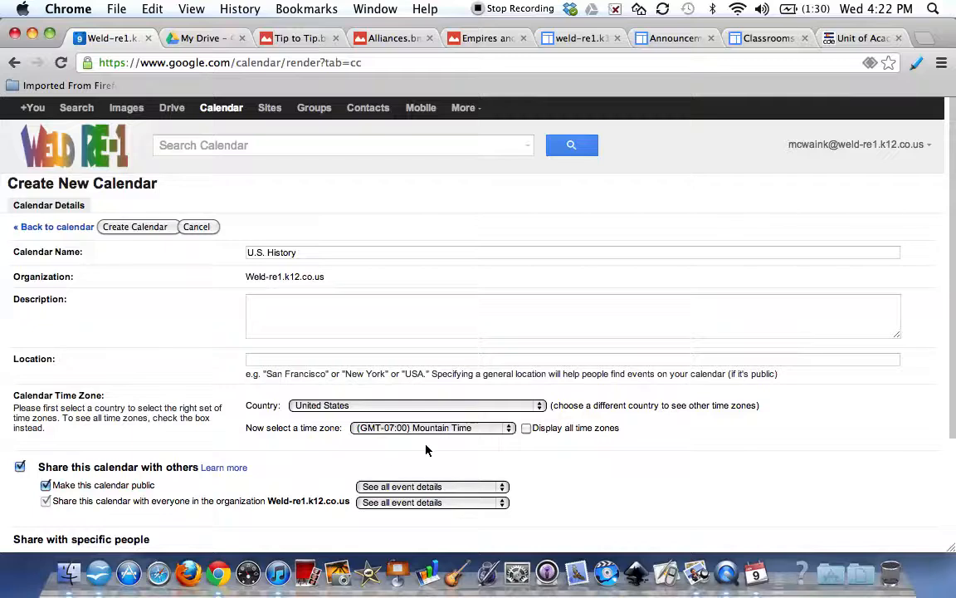
pyautogui.click(502, 491)
pyautogui.click(501, 489)
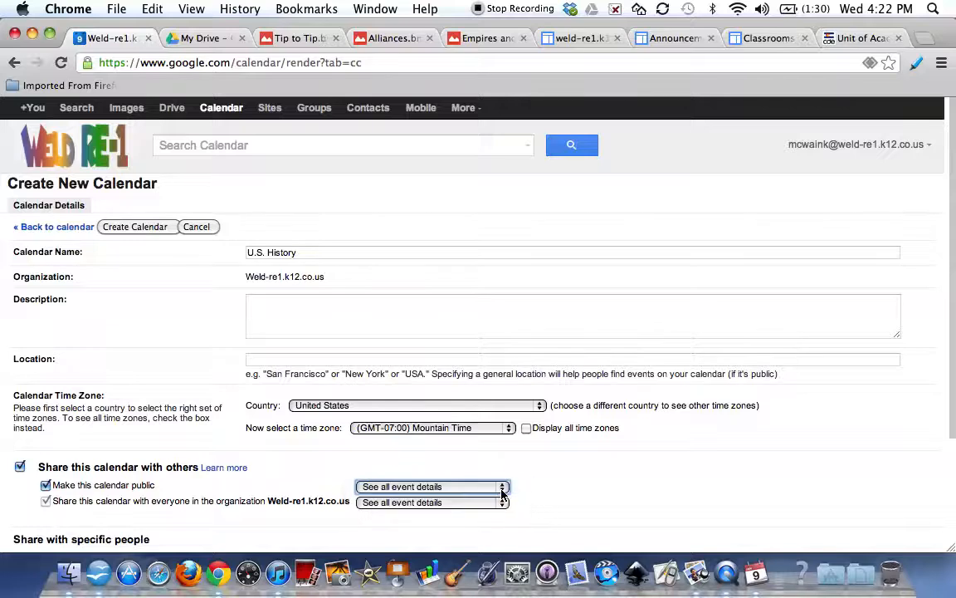
pyautogui.scroll(-3, 671, 484)
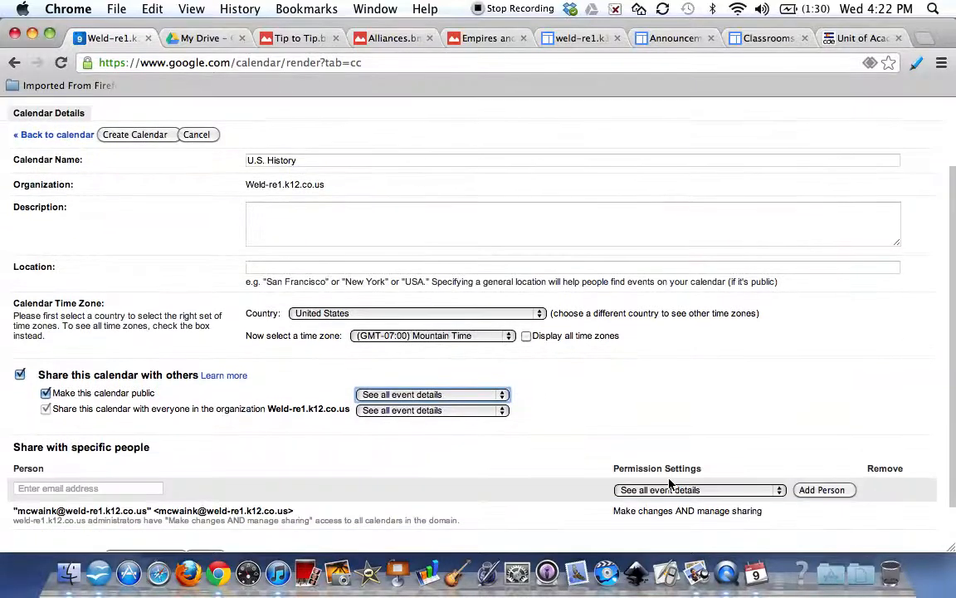
pyautogui.scroll(-2, 671, 484)
pyautogui.click(169, 515)
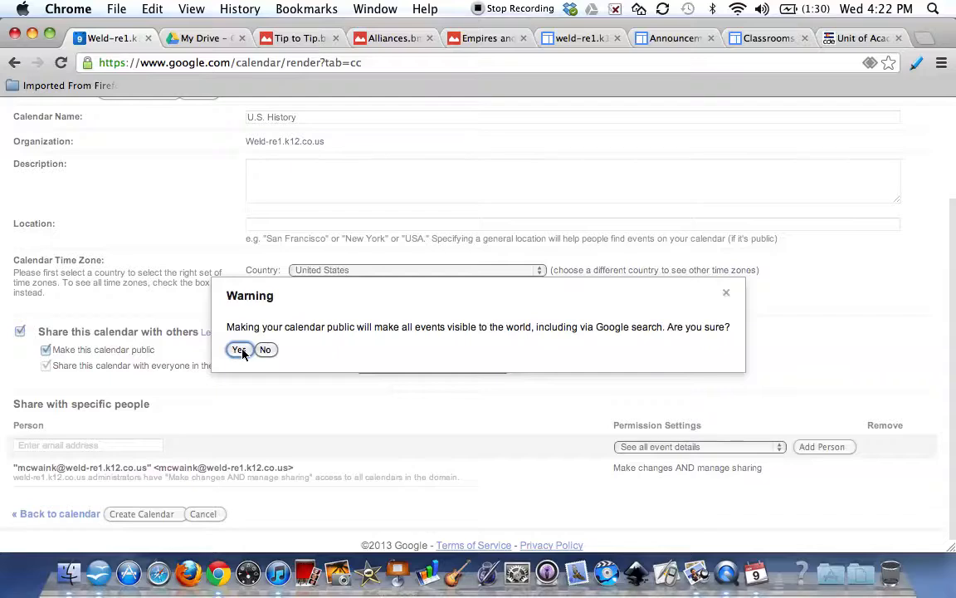
pyautogui.click(240, 349)
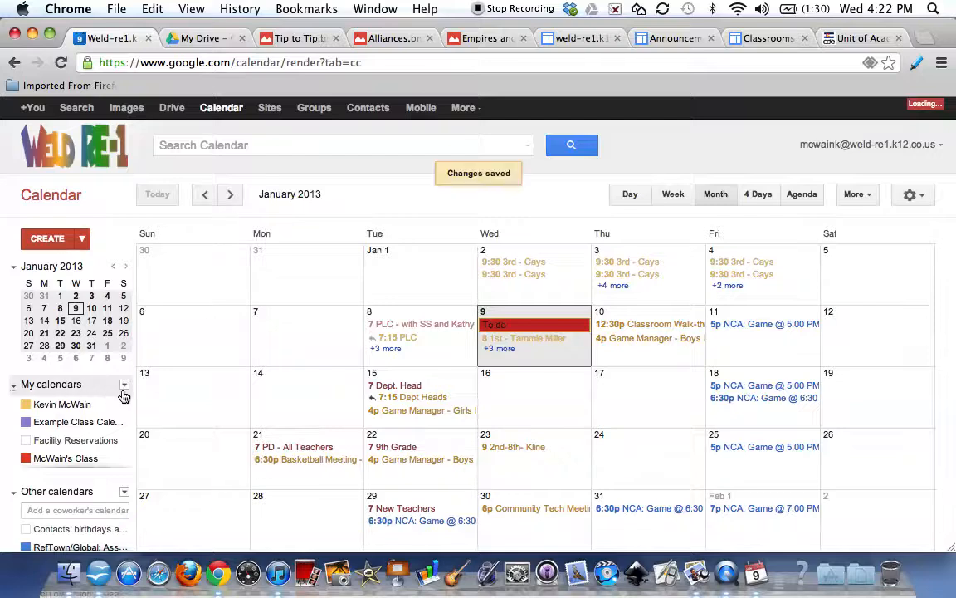
# - Start another new calendar under My calendars and name it "World History"
pyautogui.click(124, 385)
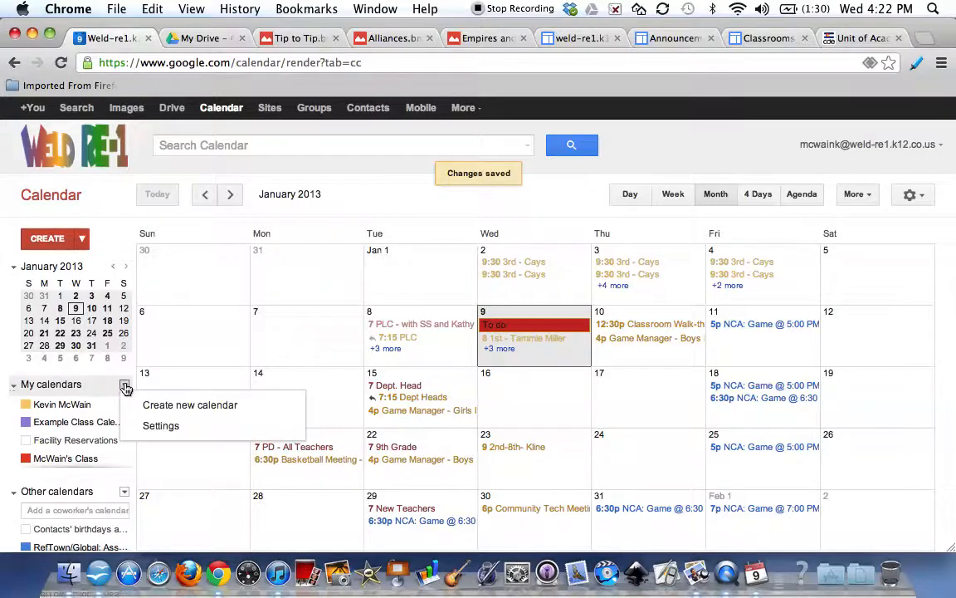
pyautogui.click(156, 413)
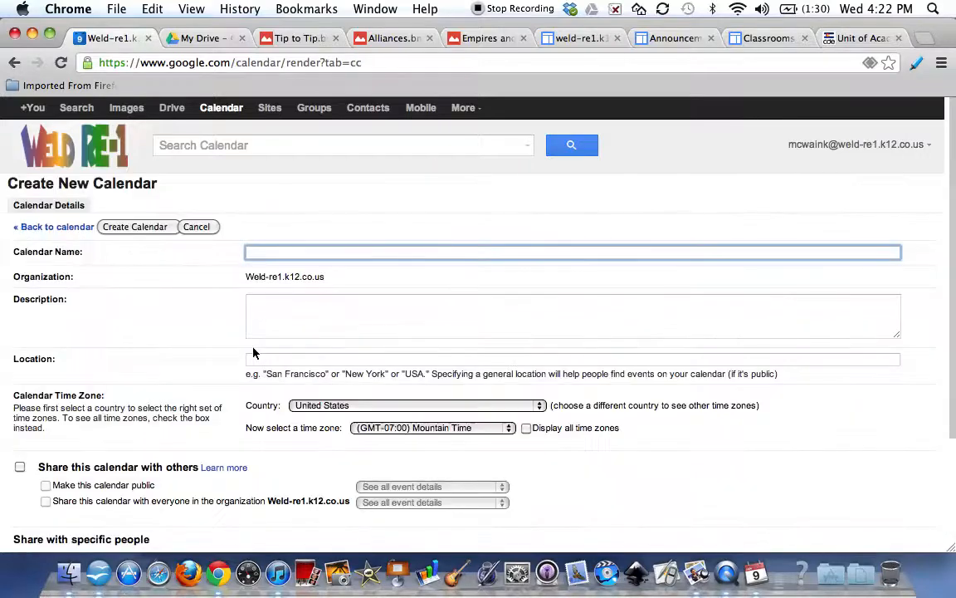
pyautogui.write('World')
pyautogui.write(' Histroy')
pyautogui.press('BackSpace')
pyautogui.press('BackSpace')
pyautogui.press('BackSpace')
pyautogui.write('ory')
# - Make the World History calendar public with all event details visible, and create it, accepting the public visibility
pyautogui.click(20, 466)
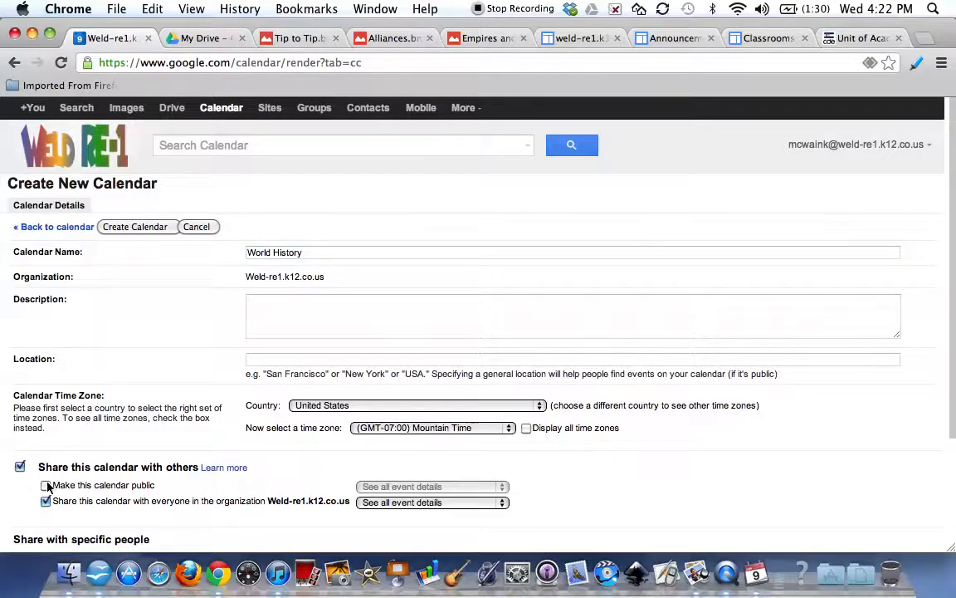
pyautogui.click(45, 484)
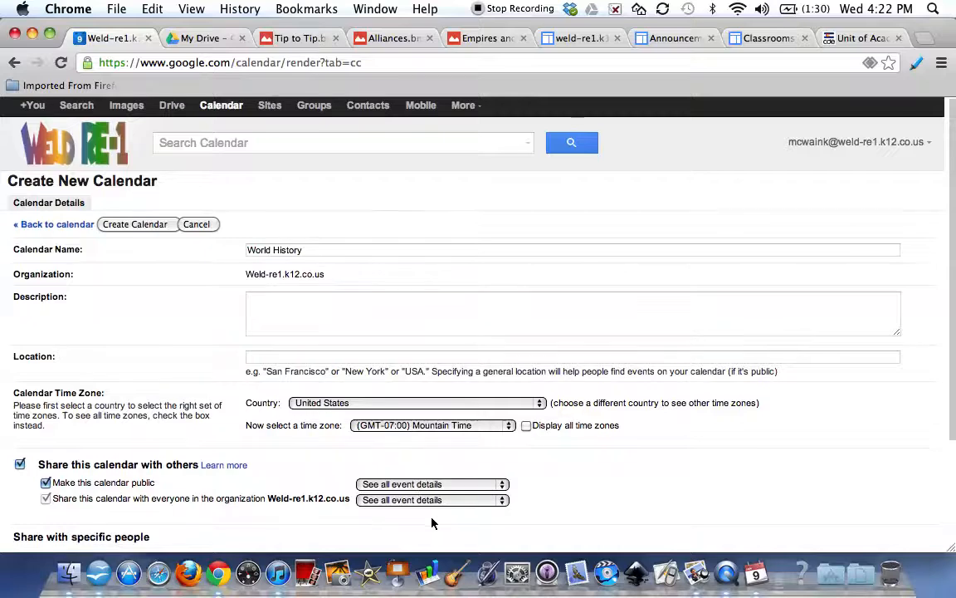
pyautogui.scroll(-3, 433, 520)
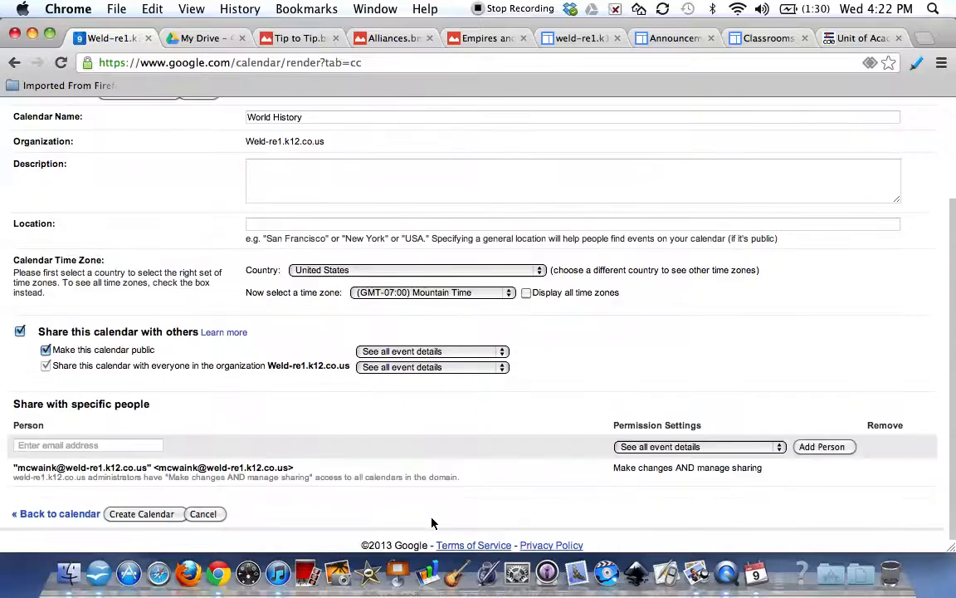
pyautogui.click(157, 515)
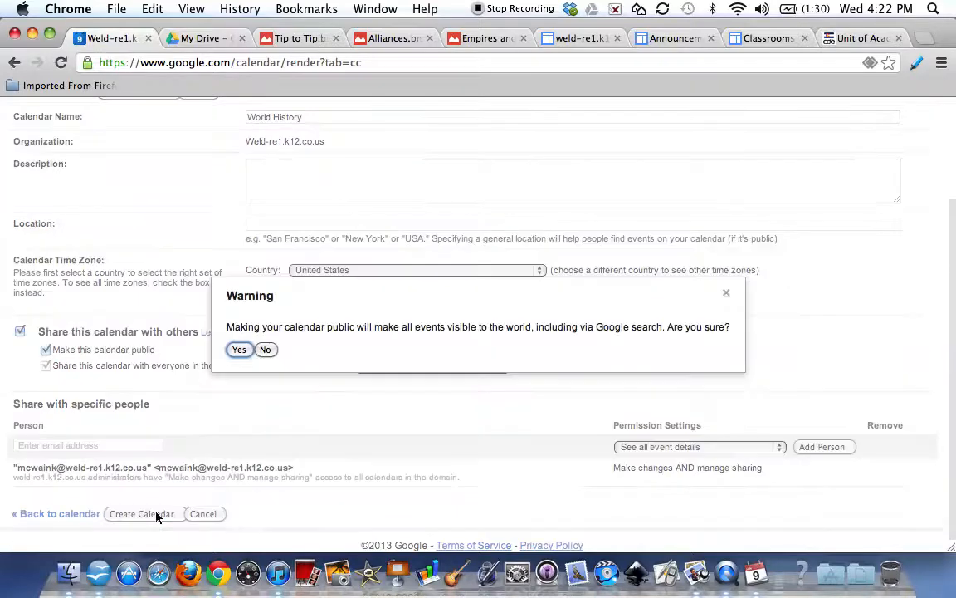
pyautogui.click(239, 349)
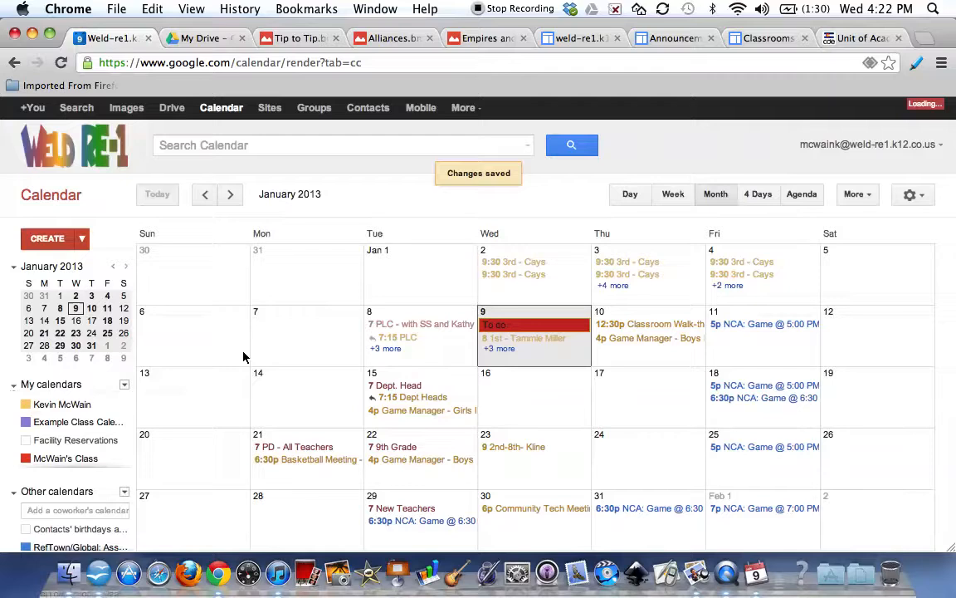
# - Create a third calendar named "Civics" and share it publicly with all event details visible
pyautogui.click(122, 386)
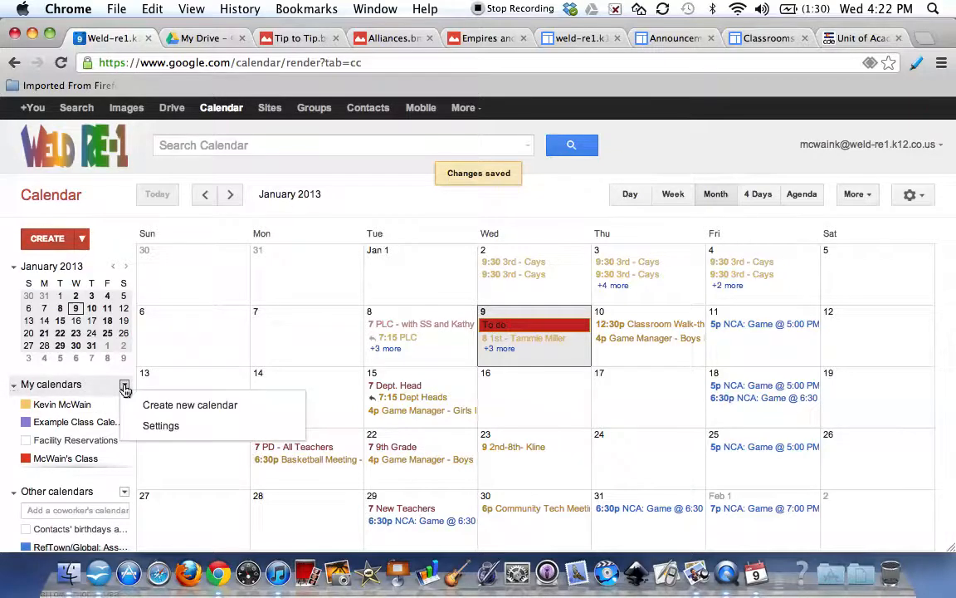
pyautogui.click(166, 411)
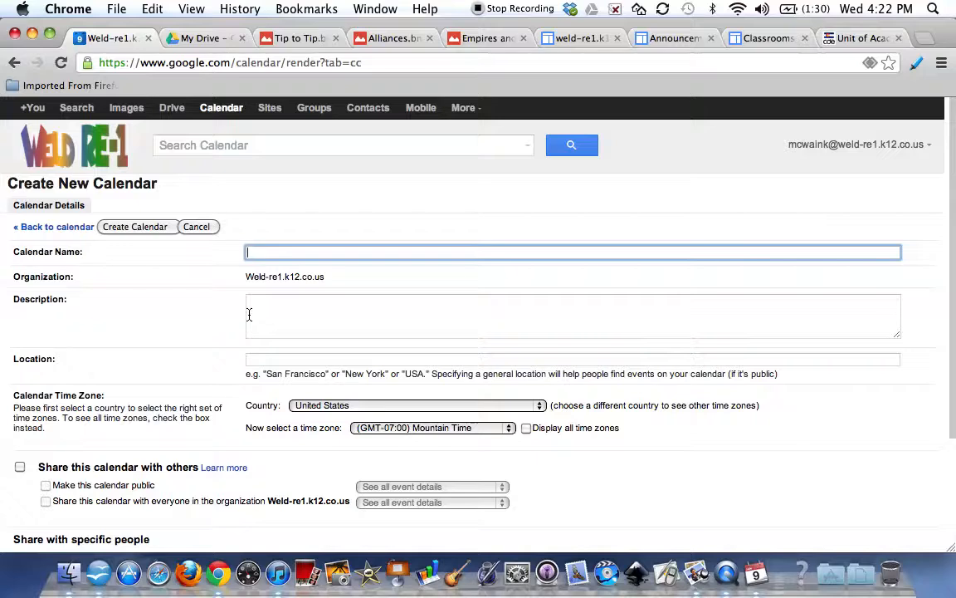
pyautogui.write('Civi')
pyautogui.click(20, 467)
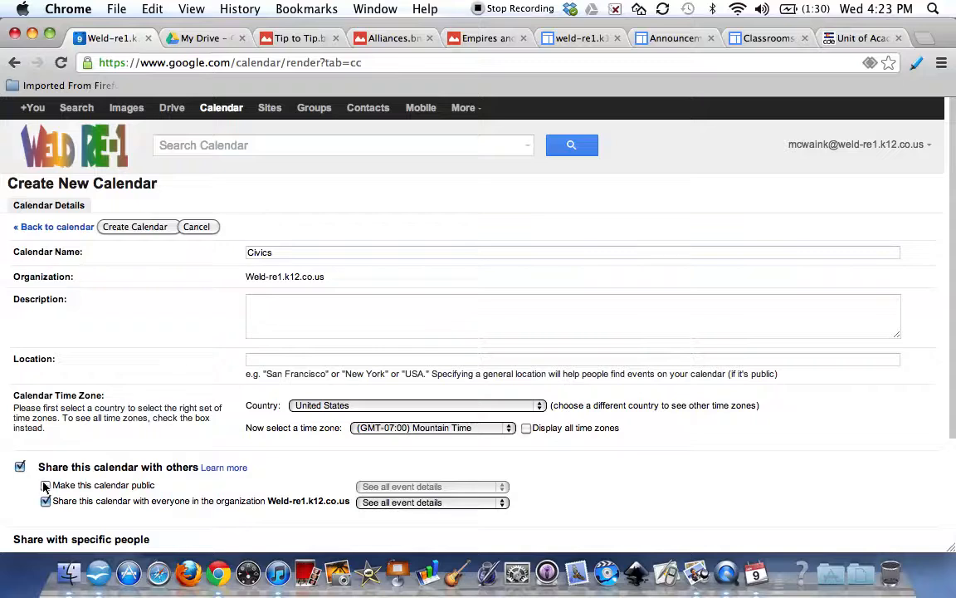
pyautogui.click(45, 484)
pyautogui.scroll(-3, 192, 444)
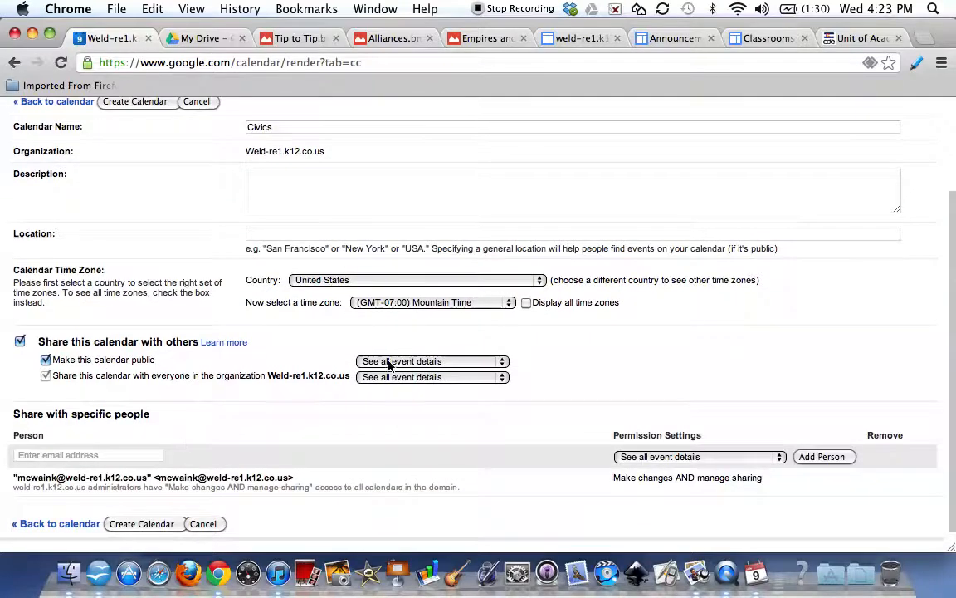
pyautogui.click(123, 524)
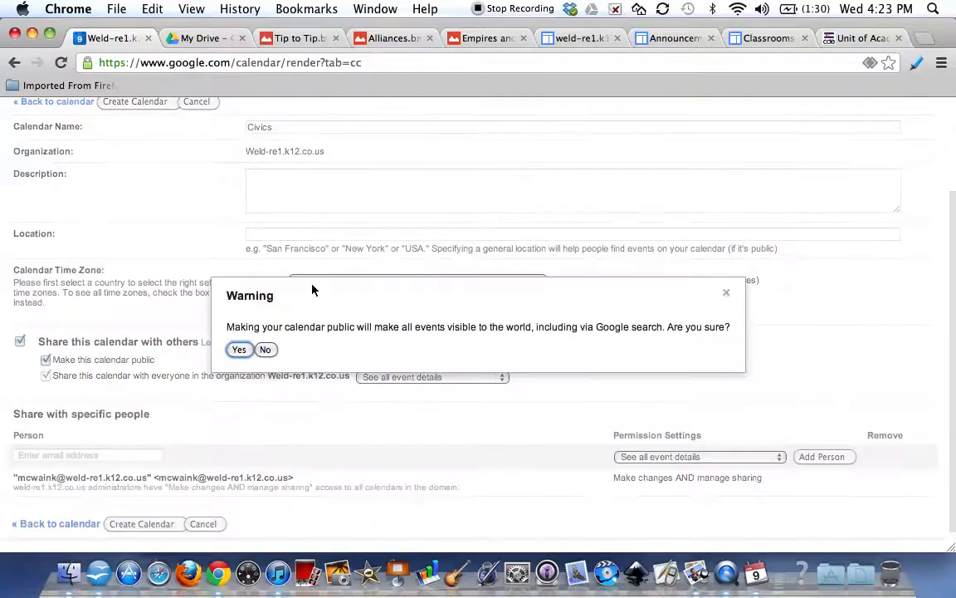
pyautogui.click(239, 348)
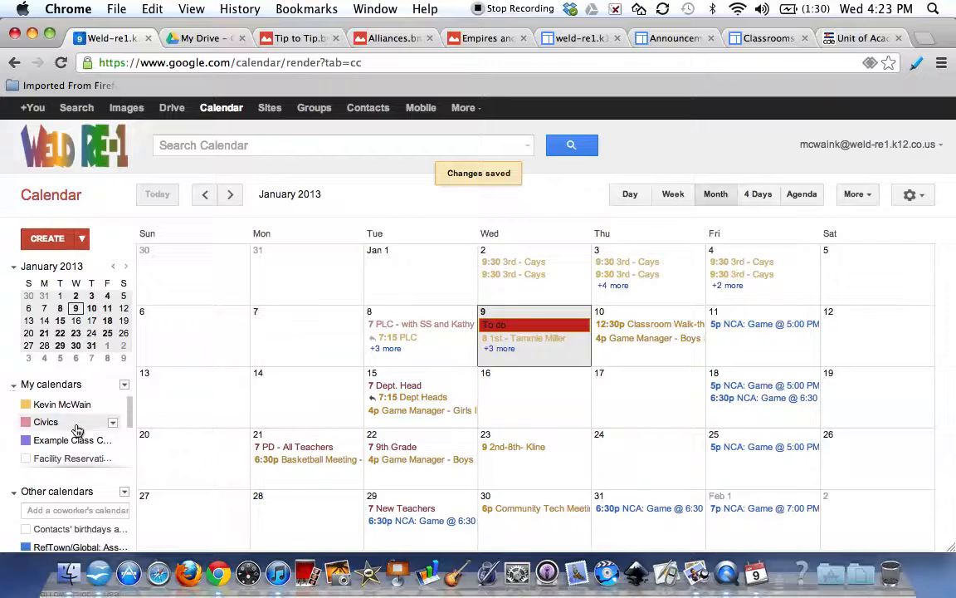
# - Hide the personal calendar, the Example Class calendar, the teacher's existing class calendar and Tech Committee from the month view
pyautogui.click(31, 405)
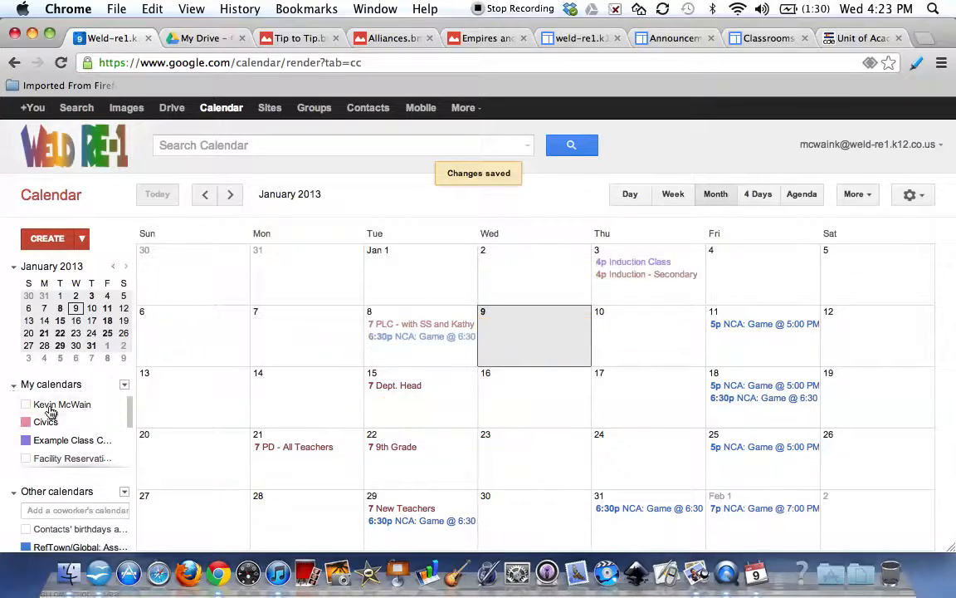
pyautogui.click(67, 446)
pyautogui.scroll(-2, 69, 440)
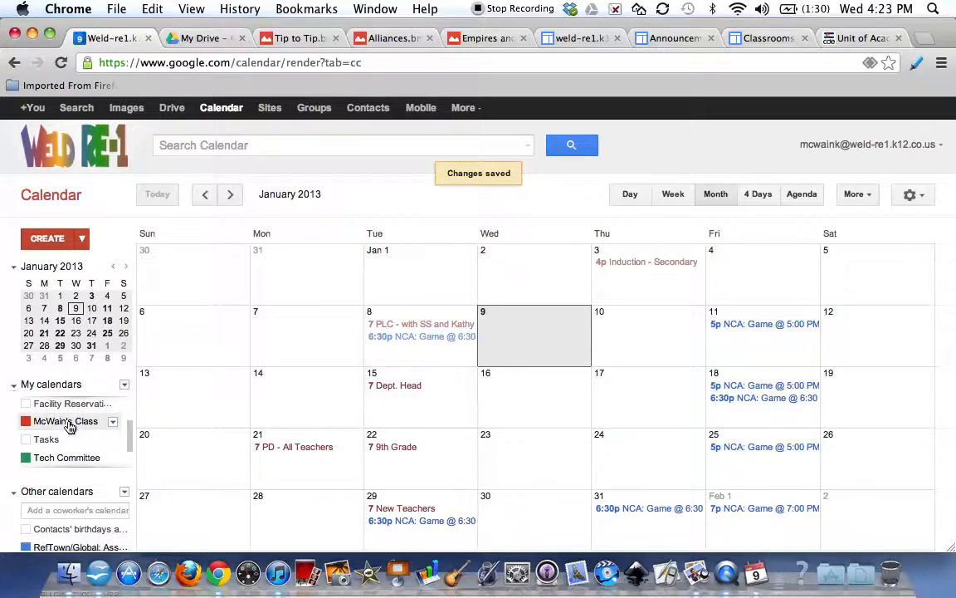
pyautogui.click(69, 423)
pyautogui.scroll(-2, 70, 427)
pyautogui.click(69, 423)
# - Hide the RefTown/Global calendar under Other calendars so that only the new class calendars stay displayed
pyautogui.scroll(3, 70, 427)
pyautogui.scroll(-2, 70, 426)
pyautogui.scroll(-2, 69, 426)
pyautogui.scroll(-2, 73, 535)
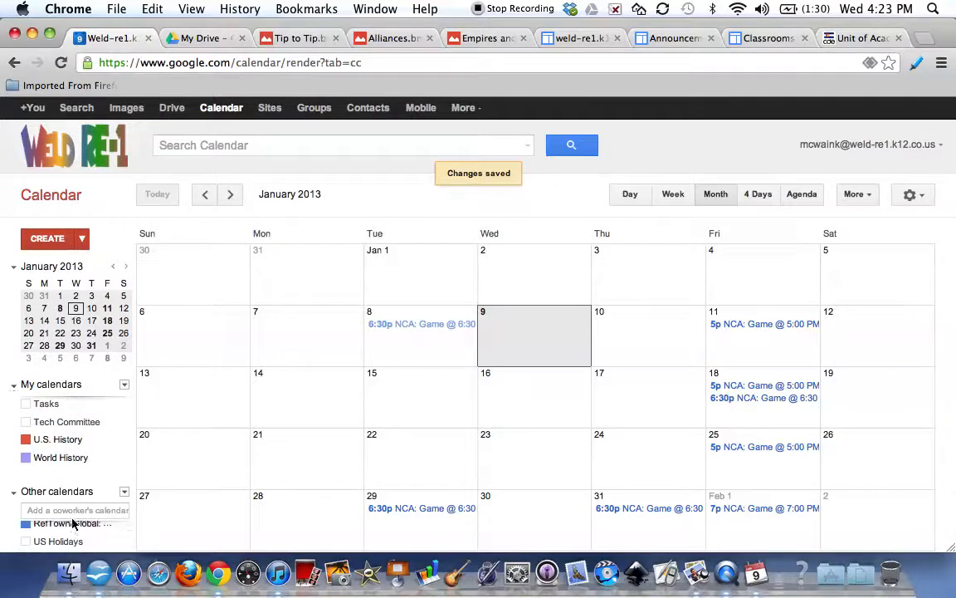
pyautogui.click(71, 524)
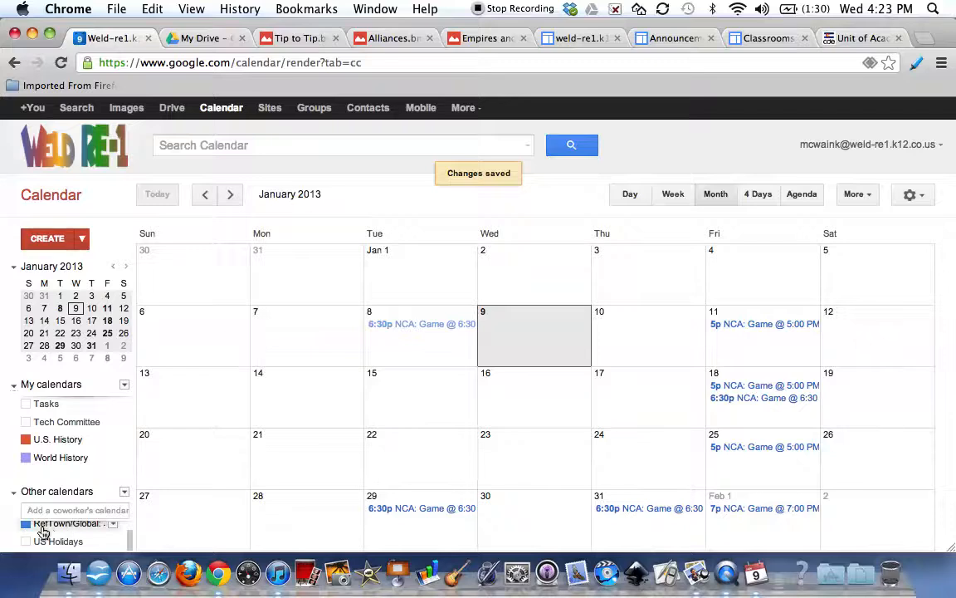
pyautogui.scroll(1, 233, 505)
pyautogui.scroll(-1, 233, 505)
pyautogui.scroll(1, 233, 505)
pyautogui.scroll(-1, 233, 504)
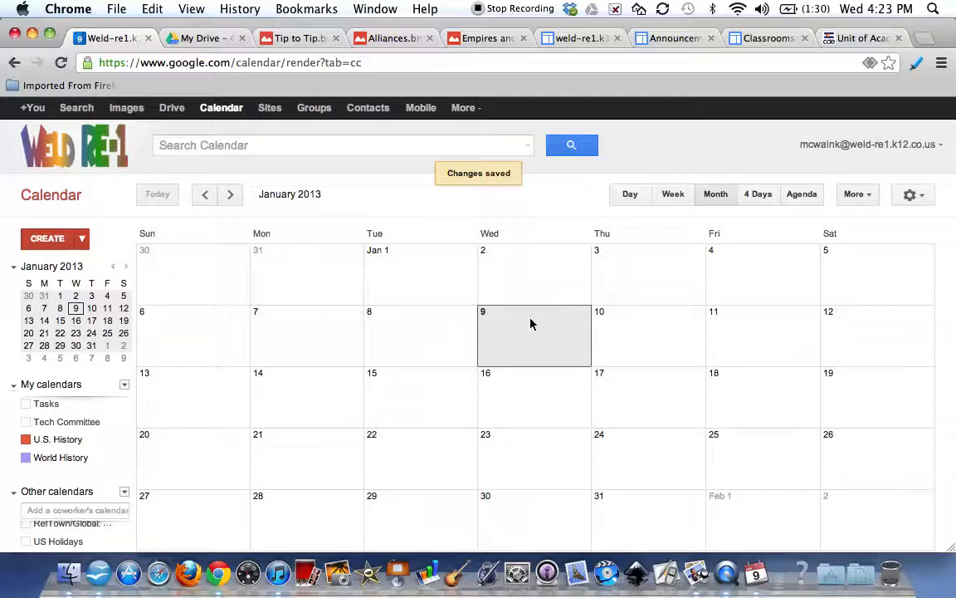
# - Start a new event titled "Imperialism" on the World History calendar and place the cursor in its description
pyautogui.click(50, 461)
pyautogui.click(50, 463)
pyautogui.click(47, 239)
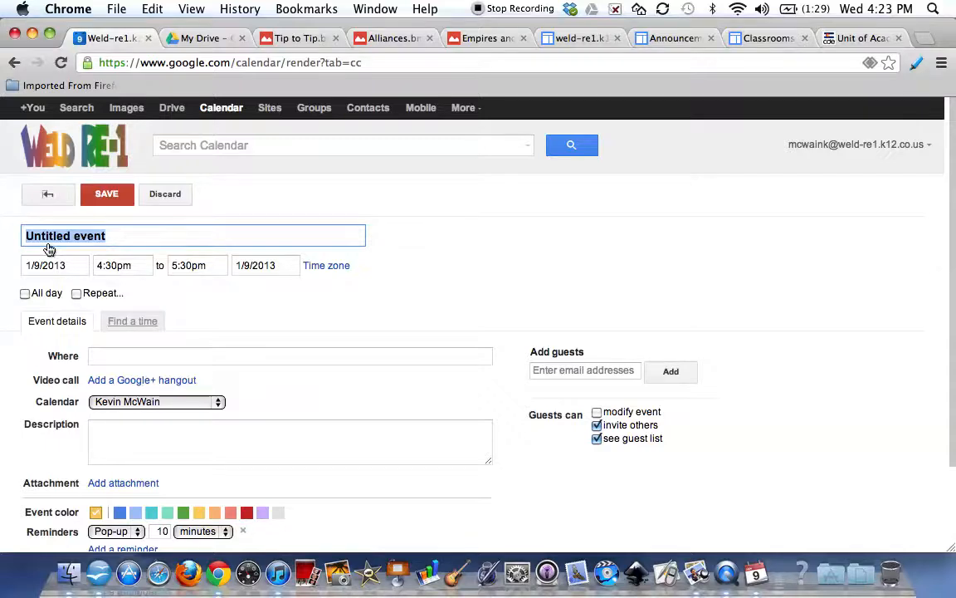
pyautogui.write('Imperi')
pyautogui.write('alis')
pyautogui.press('BackSpace')
pyautogui.write('ism')
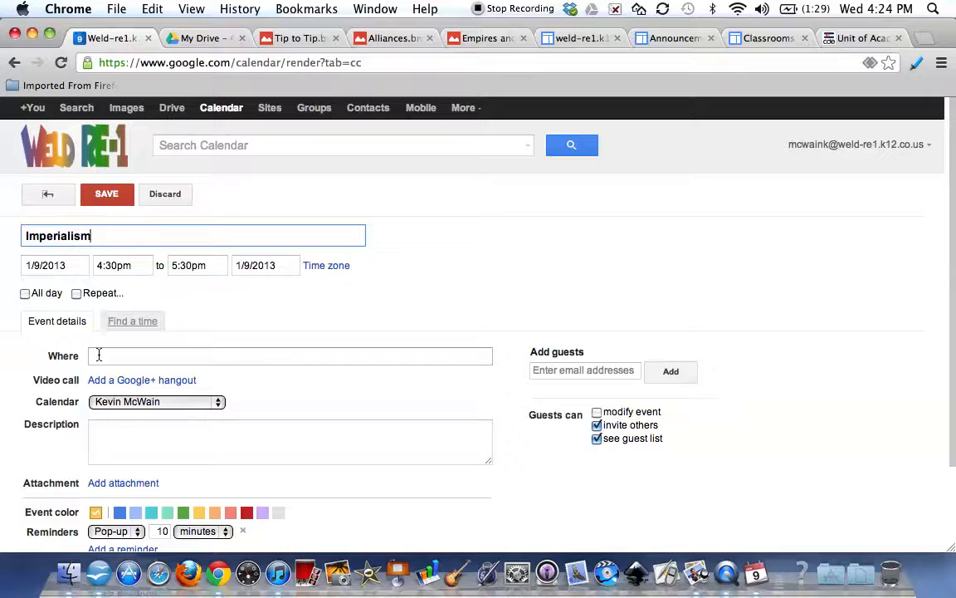
pyautogui.click(218, 411)
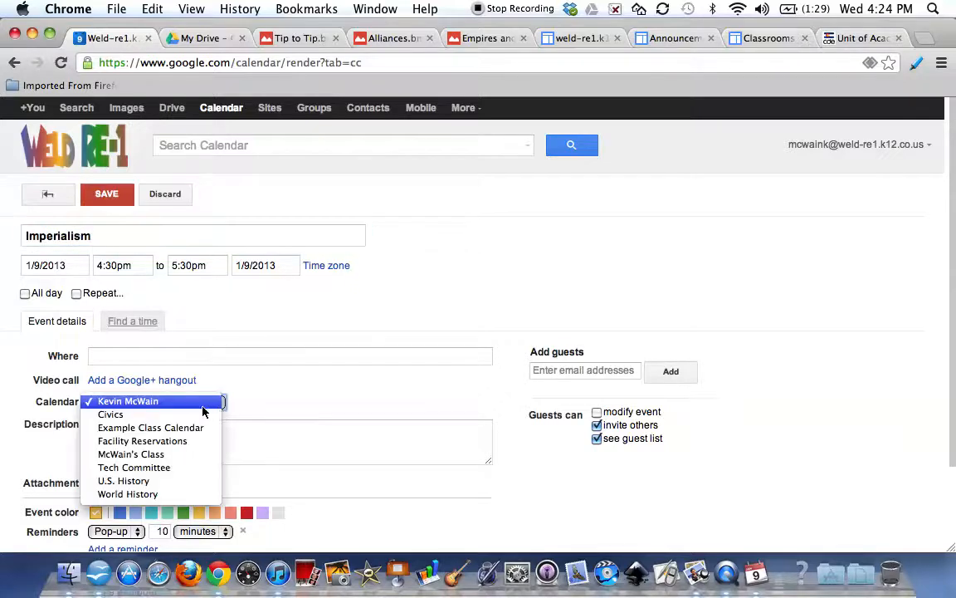
pyautogui.click(124, 494)
pyautogui.click(108, 441)
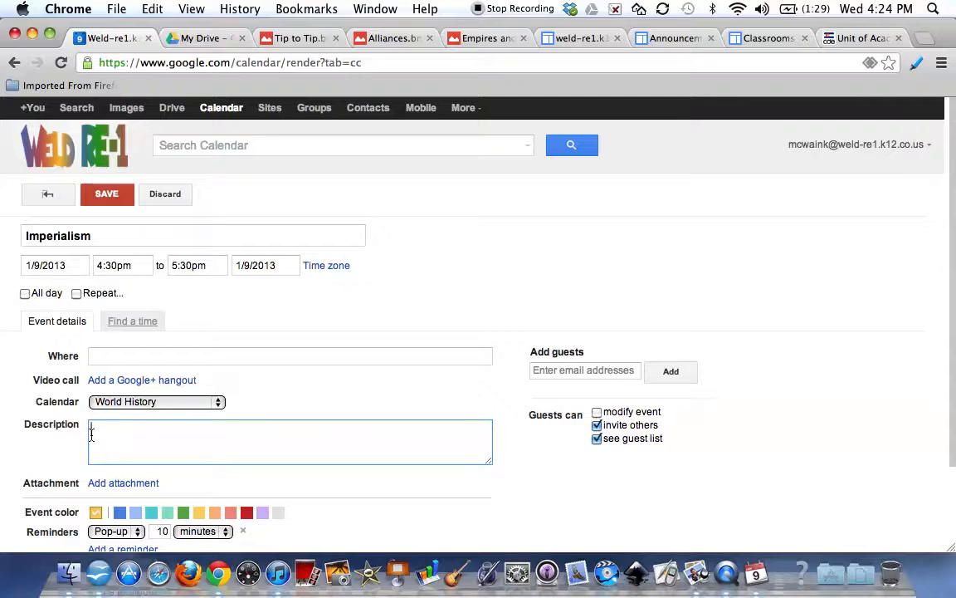
# - Switch to the Colorado P-12 Academic Standards page and filter the Social Studies standards to the High School grade level
pyautogui.click(853, 39)
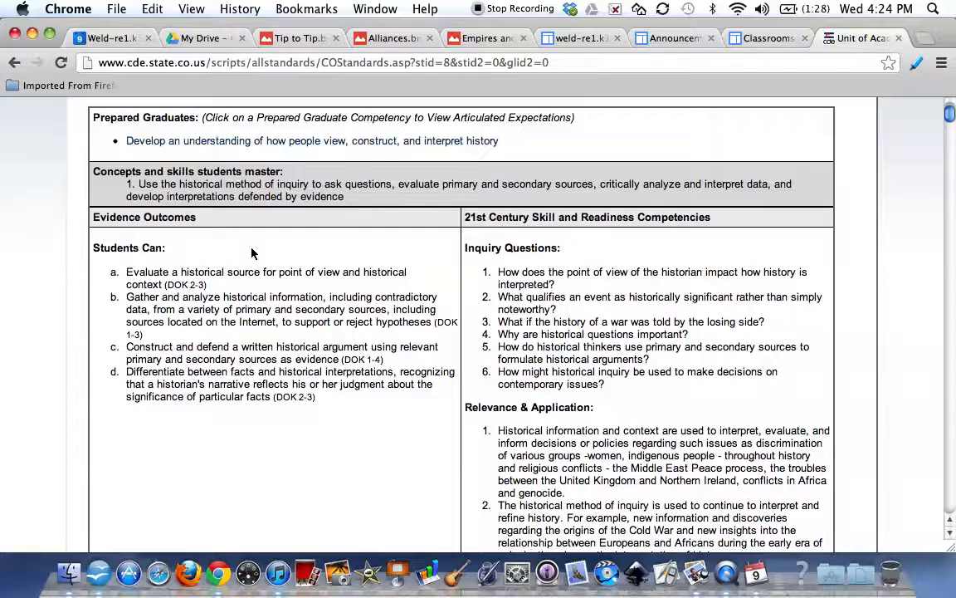
pyautogui.scroll(5, 256, 268)
pyautogui.scroll(-3, 257, 271)
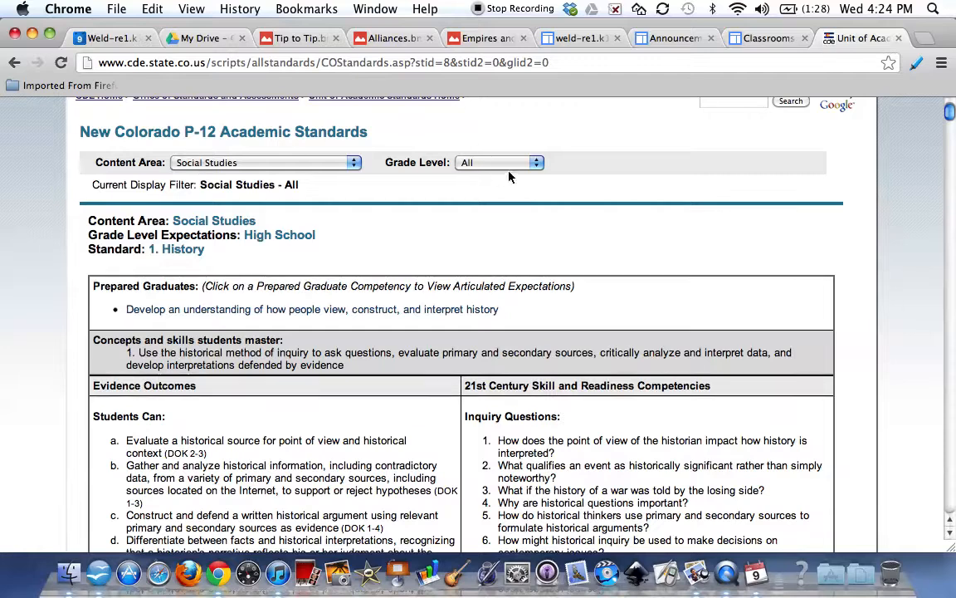
pyautogui.click(534, 166)
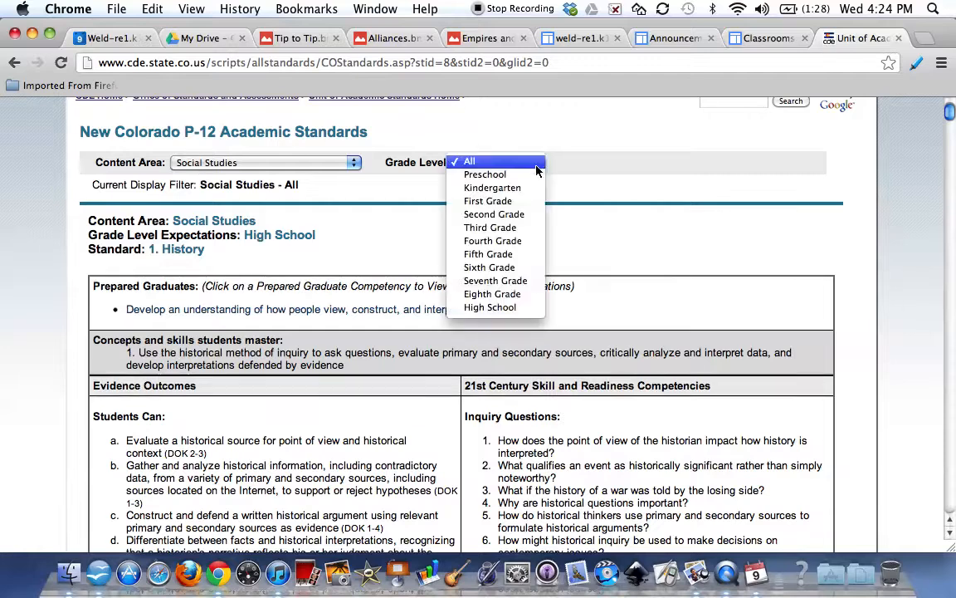
pyautogui.click(493, 308)
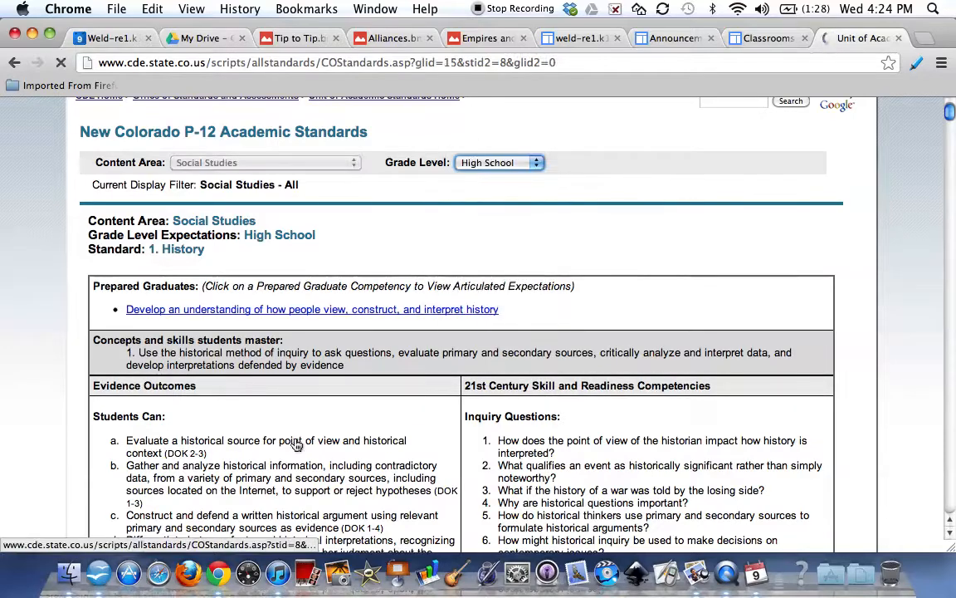
# - Copy evidence outcome b, "Gather and analyze historical information", with its DOK reference into the Imperialism event's description and save the event
pyautogui.scroll(-3, 296, 441)
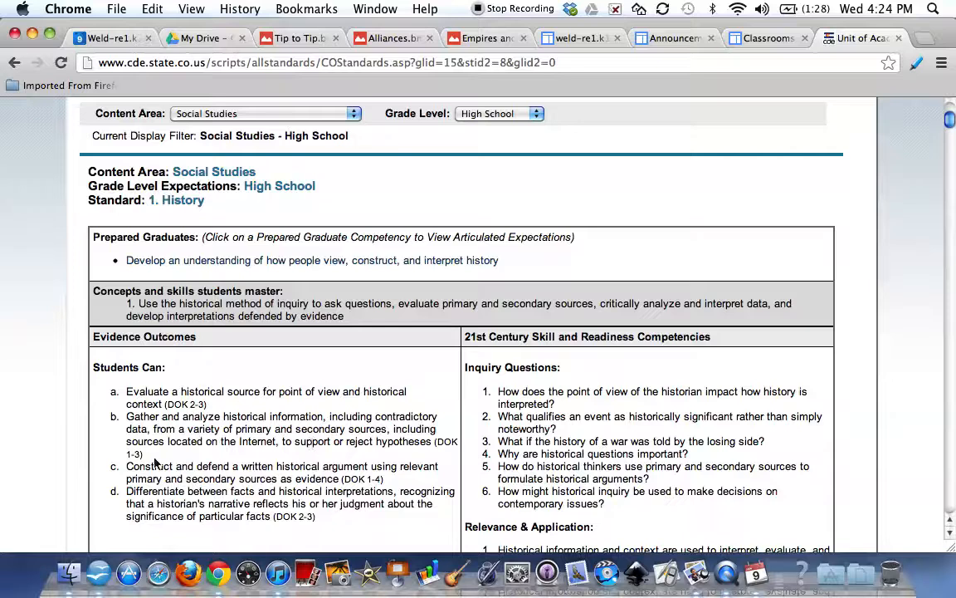
pyautogui.moveTo(149, 456); pyautogui.dragTo(124, 421)
pyautogui.press('super+c')
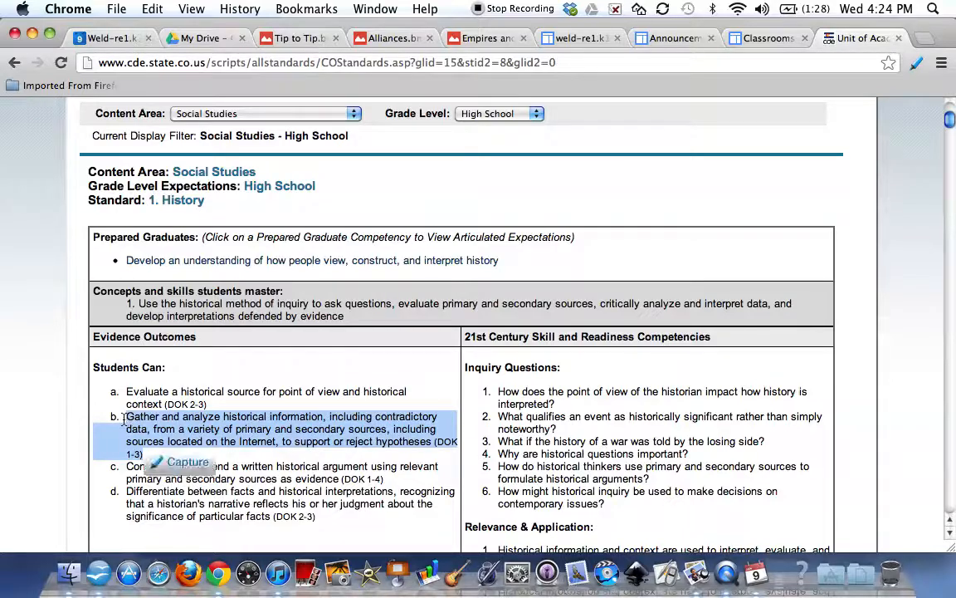
pyautogui.click(103, 37)
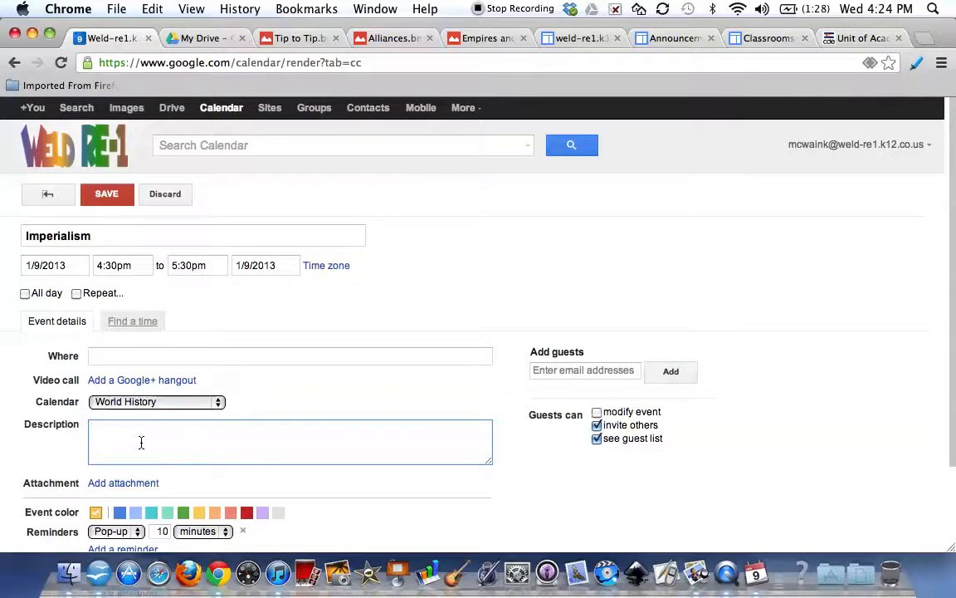
pyautogui.press('super+v')
pyautogui.scroll(-3, 52, 343)
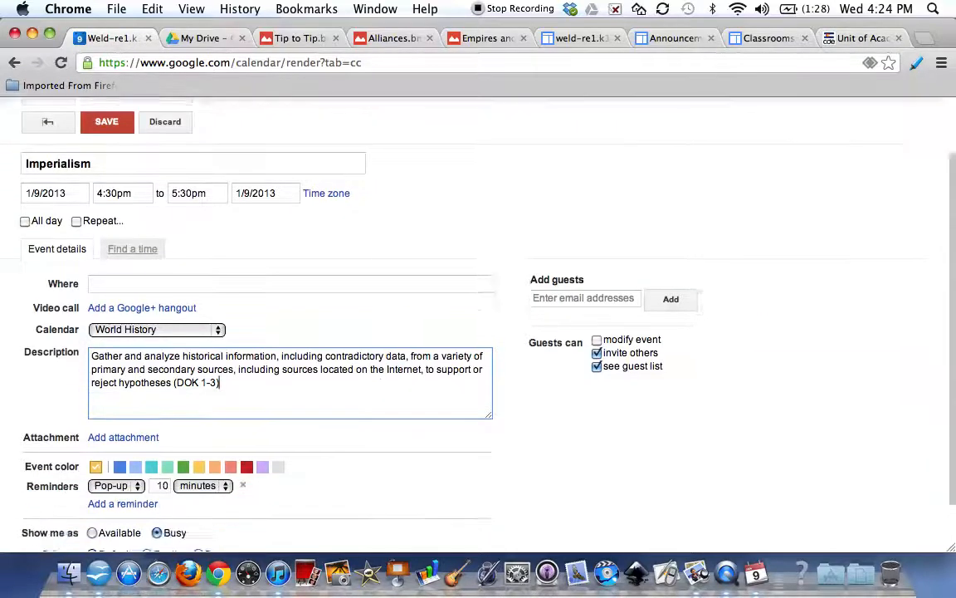
pyautogui.scroll(3, 52, 343)
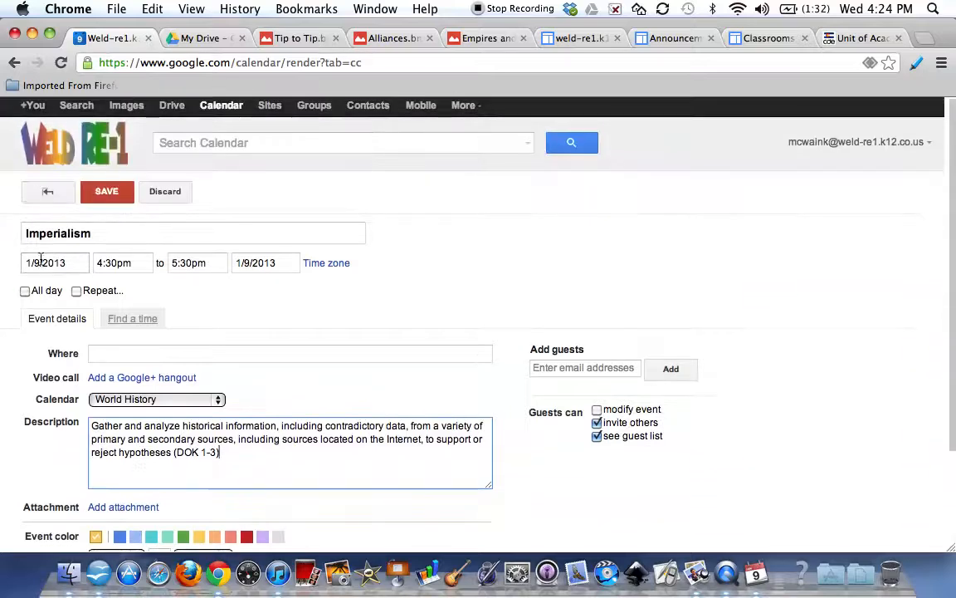
pyautogui.click(107, 199)
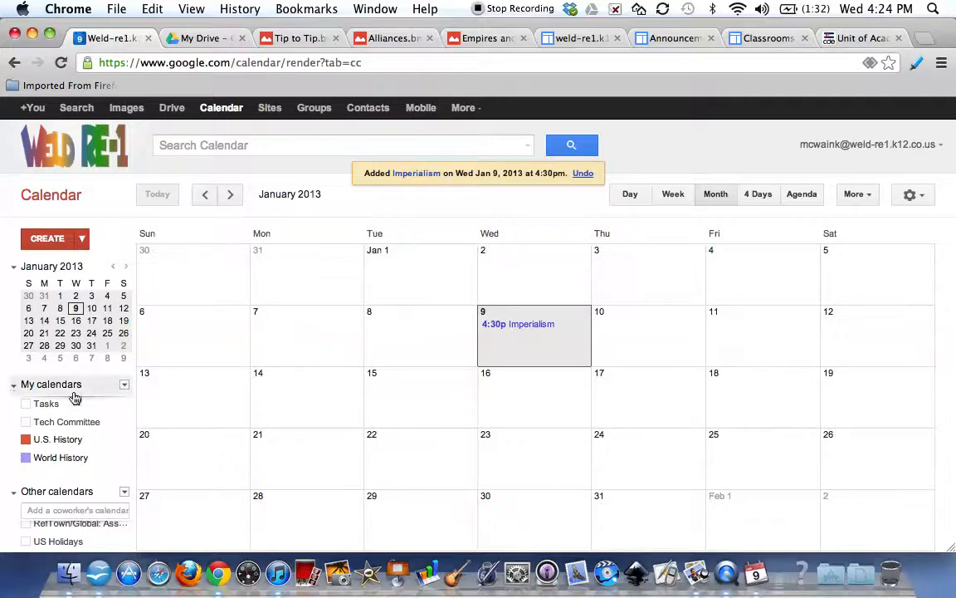
# - Start another new event titled "WWI" and assign it to the U.S. History calendar
pyautogui.click(52, 238)
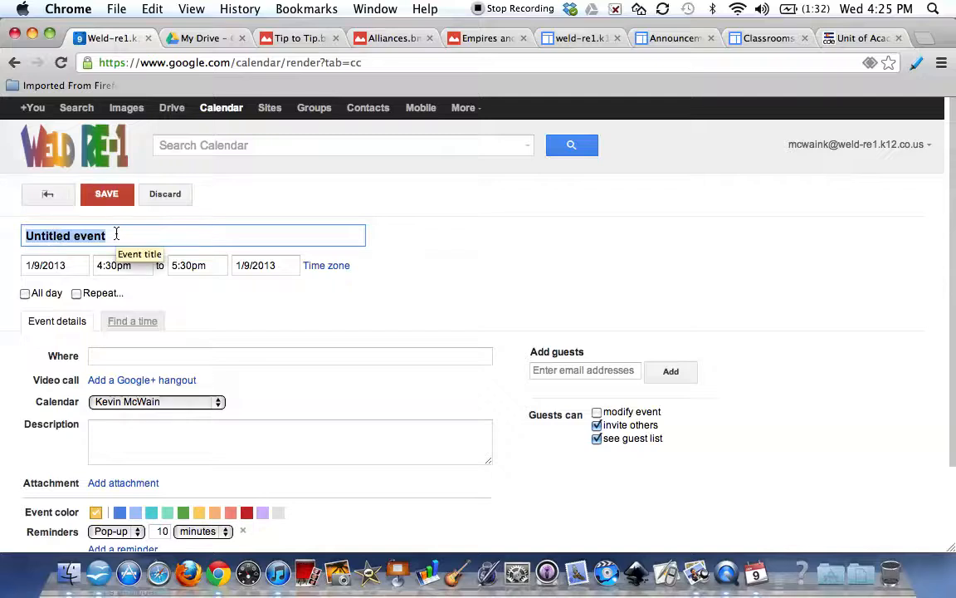
pyautogui.write('W')
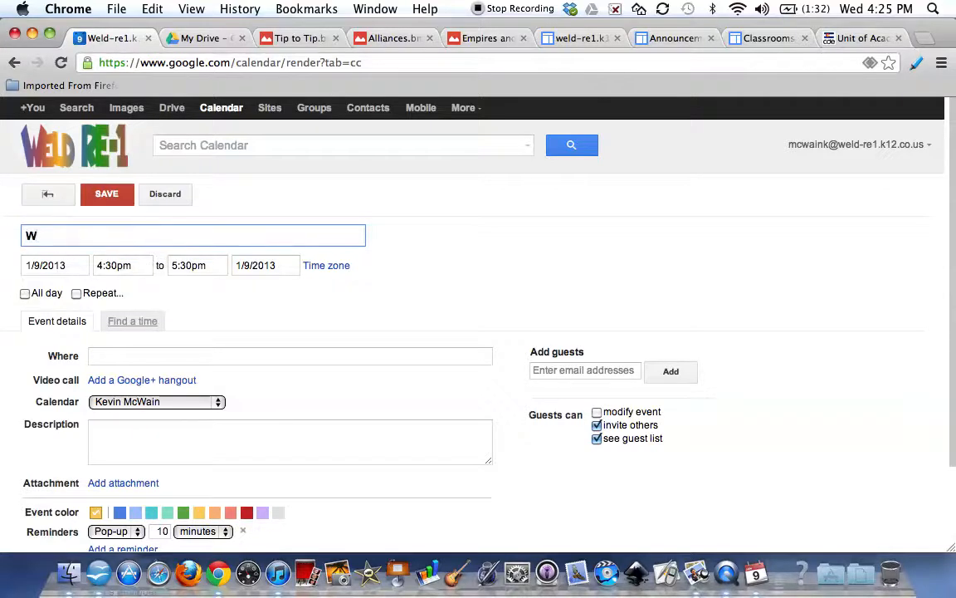
pyautogui.write('WI')
pyautogui.click(120, 402)
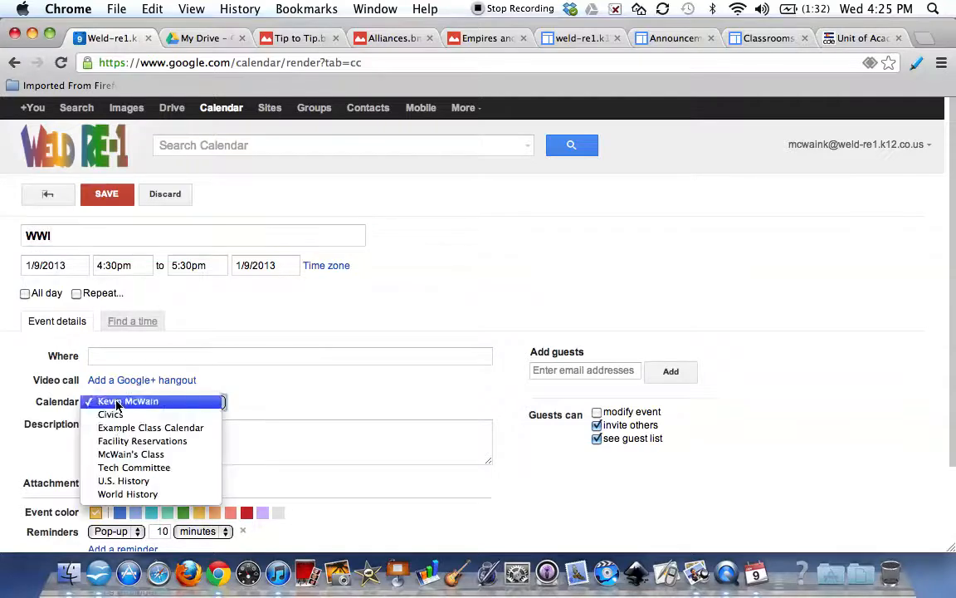
pyautogui.click(121, 481)
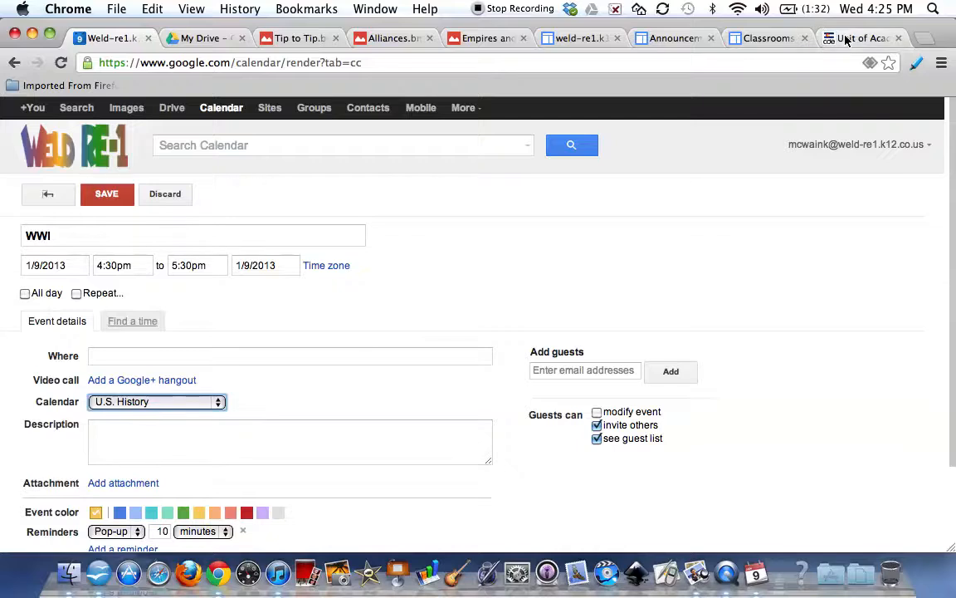
# - Copy evidence outcome a, "Evaluate a historical source for point of view and historical context (DOK 2-3)", into the WWI event's description
pyautogui.click(847, 38)
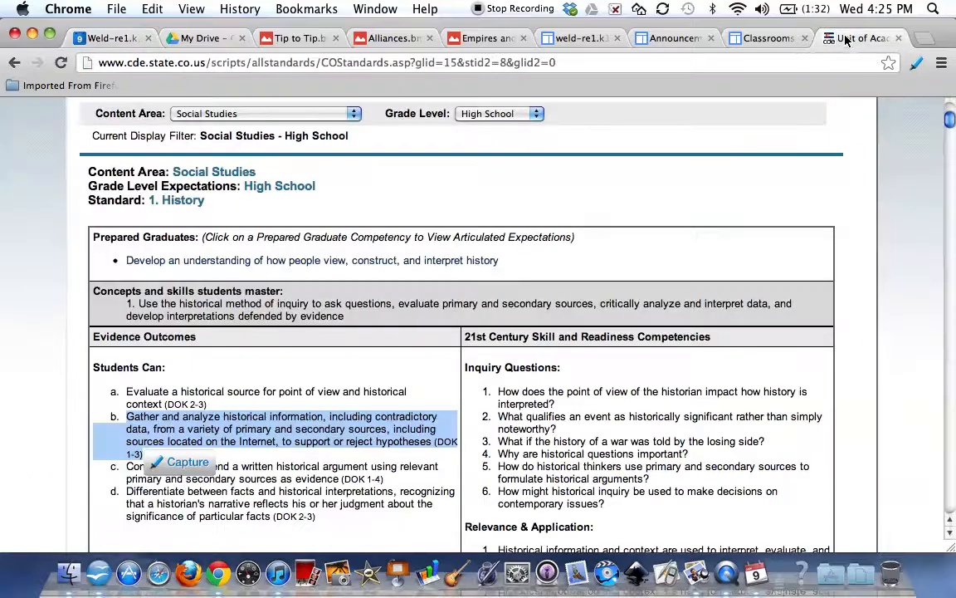
pyautogui.click(214, 408)
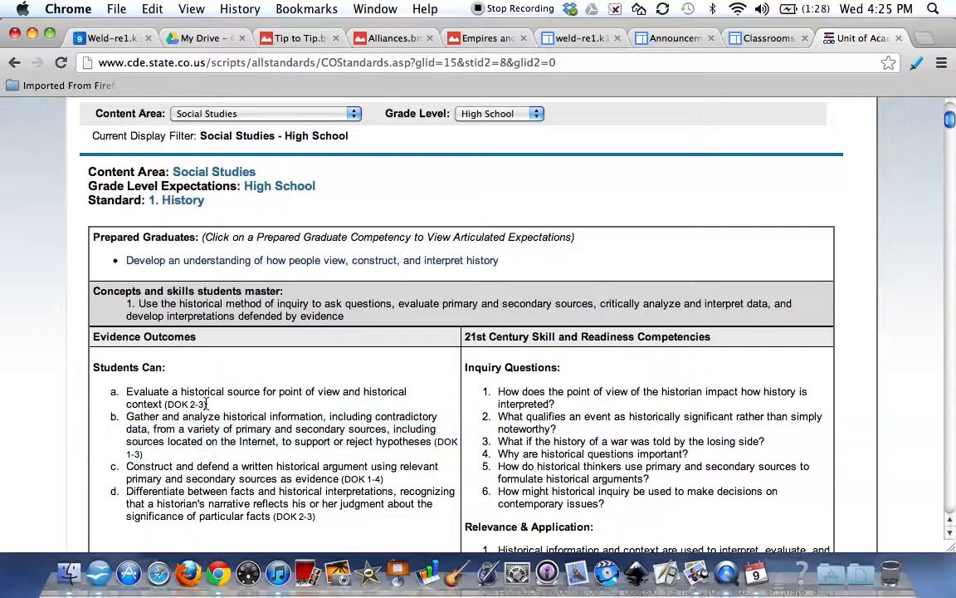
pyautogui.moveTo(206, 403); pyautogui.dragTo(120, 384)
pyautogui.press('super+c')
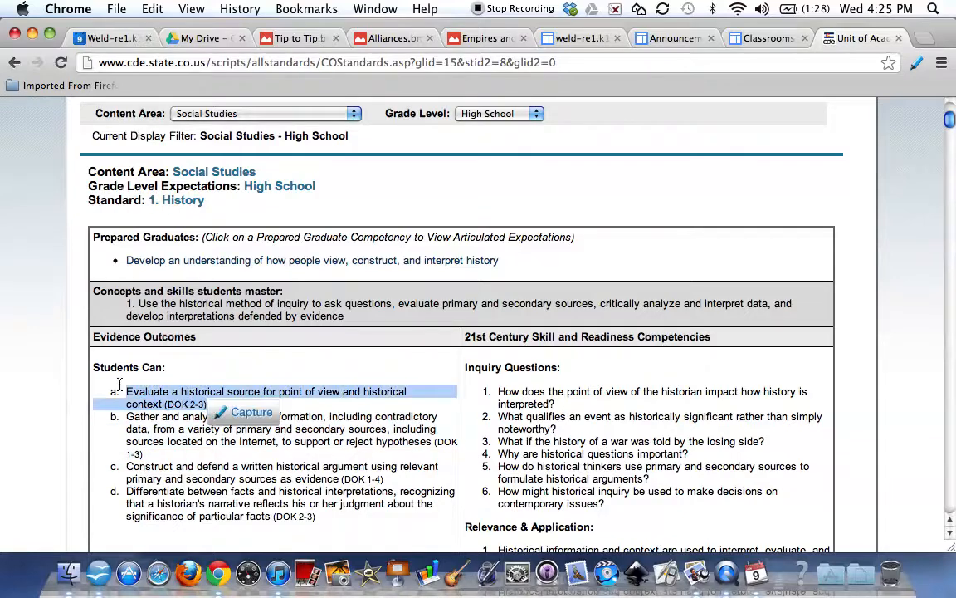
pyautogui.click(91, 37)
pyautogui.click(118, 437)
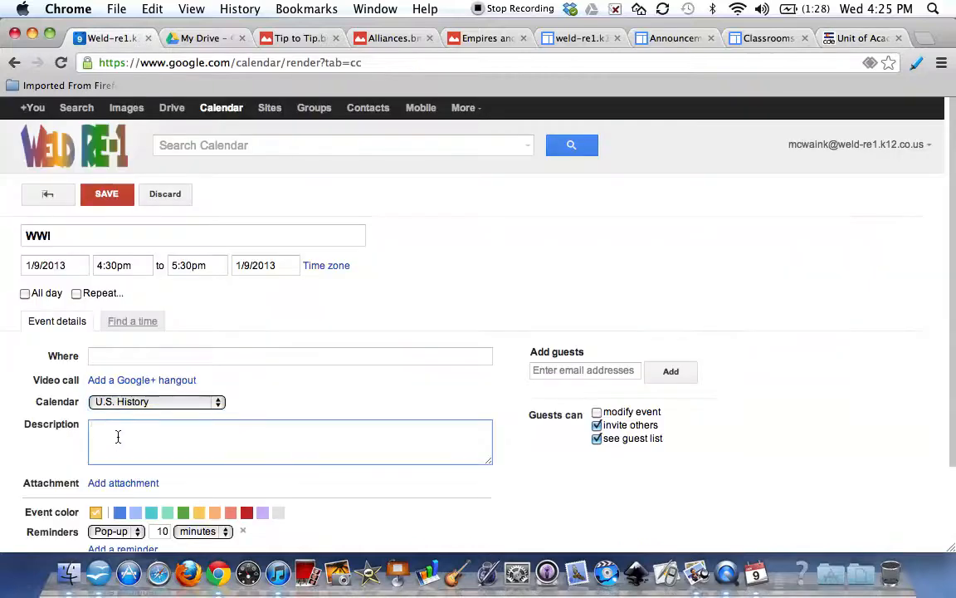
pyautogui.press('super+v')
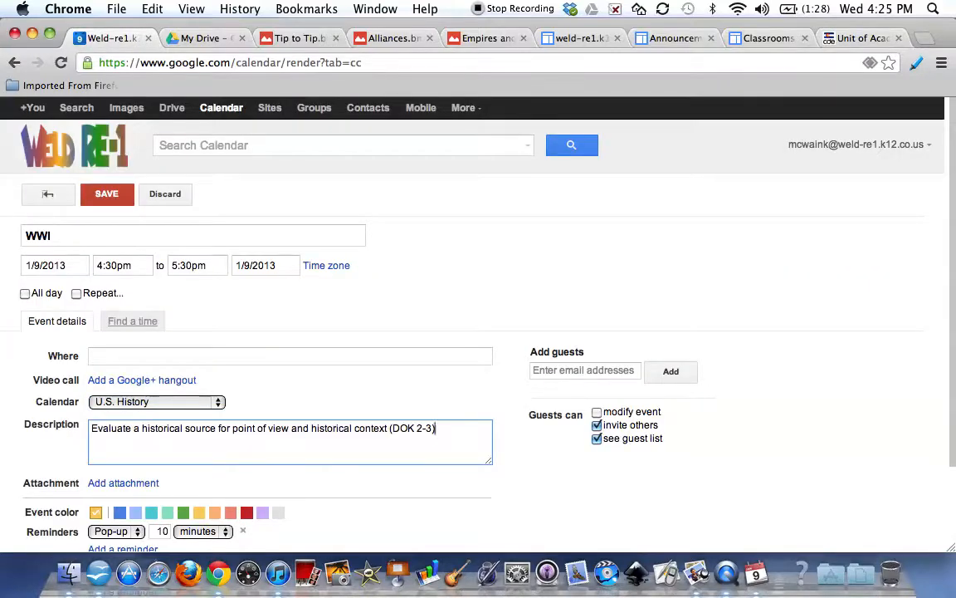
# - Copy "Investigate causes and effects of significant events in United States history." from outcome h under concept 2 onto a new line of the WWI description
pyautogui.click(835, 40)
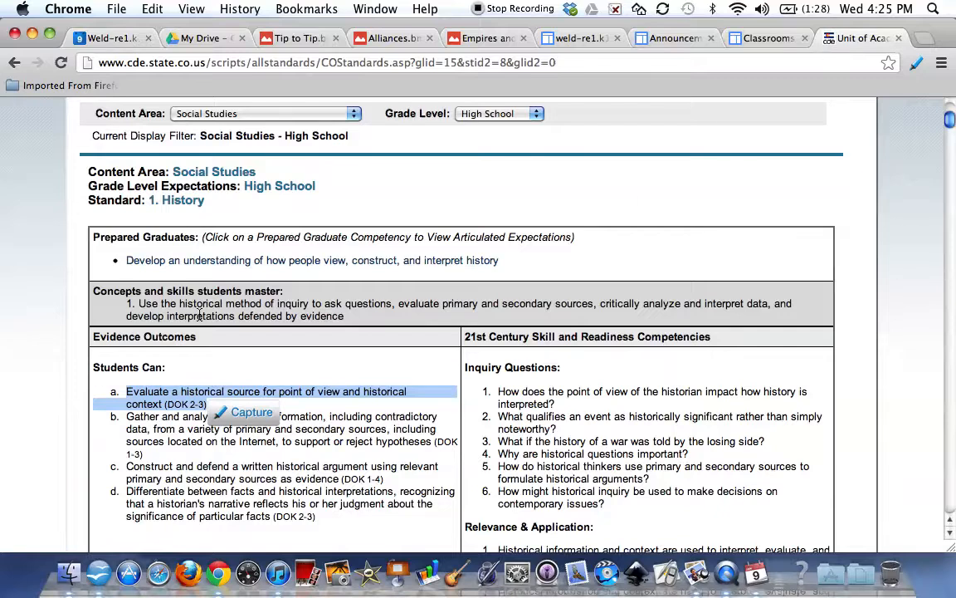
pyautogui.scroll(-10, 199, 315)
pyautogui.scroll(-5, 199, 315)
pyautogui.scroll(-1, 199, 315)
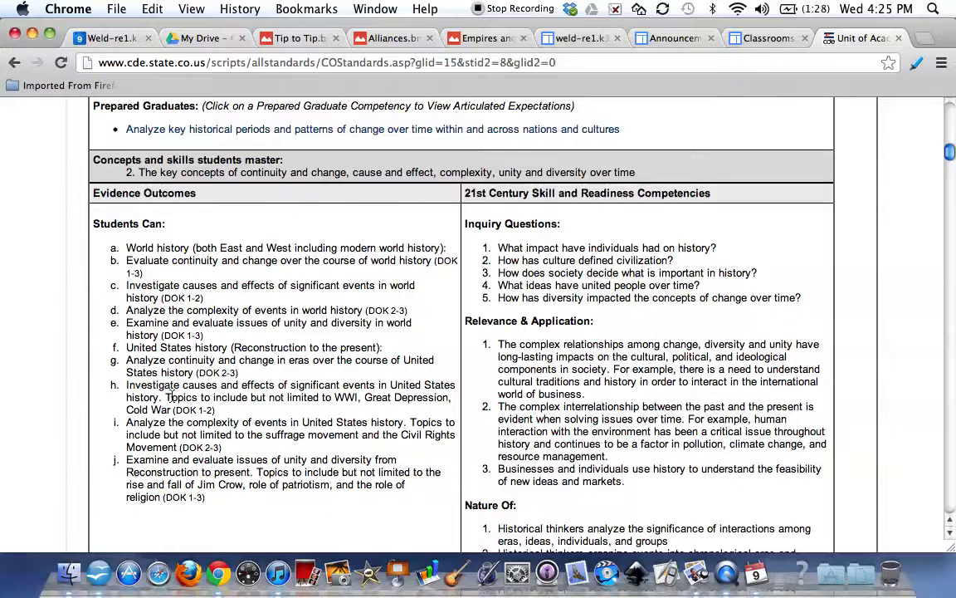
pyautogui.moveTo(164, 397); pyautogui.dragTo(111, 384)
pyautogui.press('super+c')
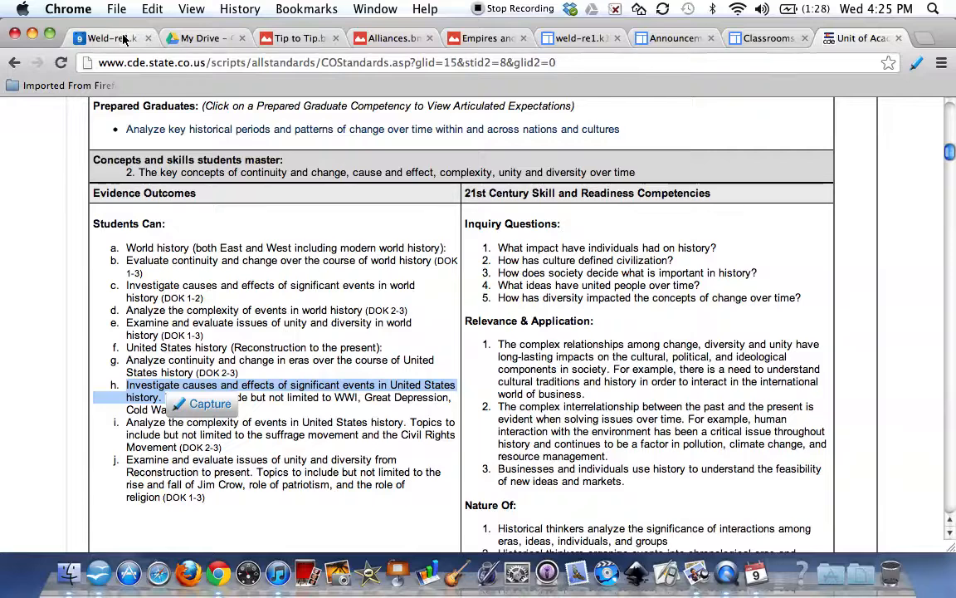
pyautogui.click(122, 40)
pyautogui.click(128, 447)
pyautogui.press('Return')
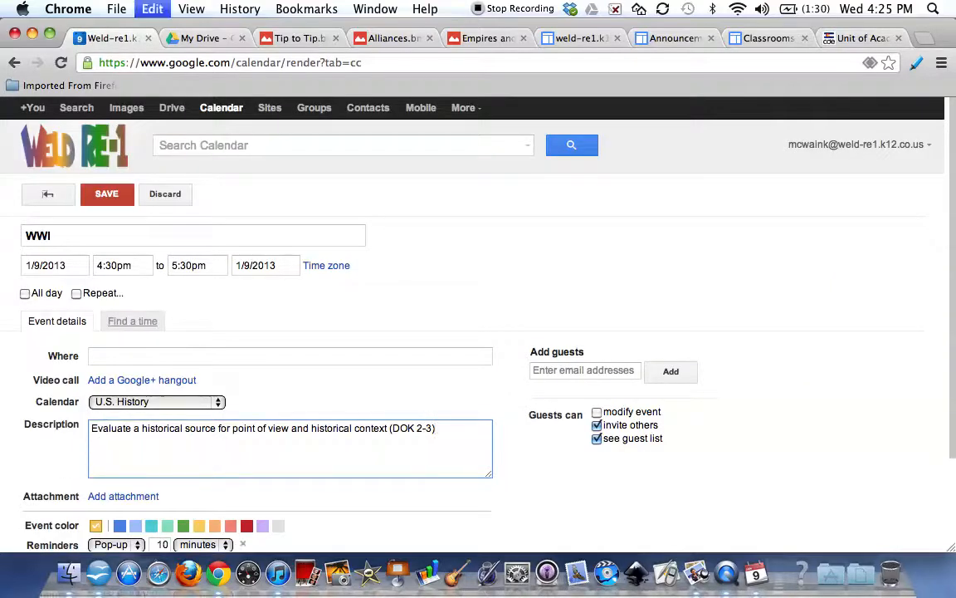
pyautogui.press('super+v')
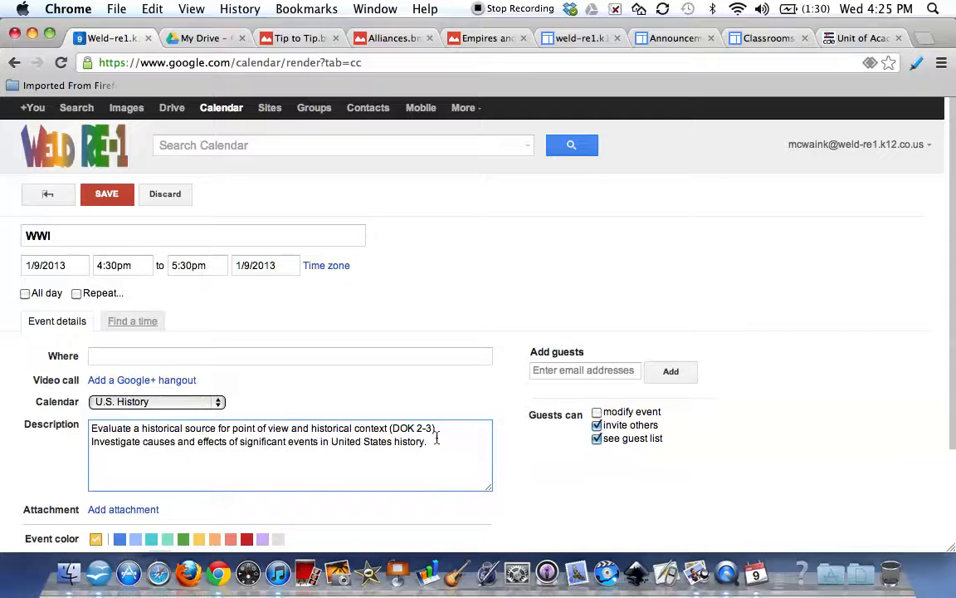
# - Replace the DOK reference ending the description's first line with a period, and add an "Objectives:" heading line above both objectives
pyautogui.press('BackSpace')
pyautogui.press('BackSpace')
pyautogui.press('BackSpace')
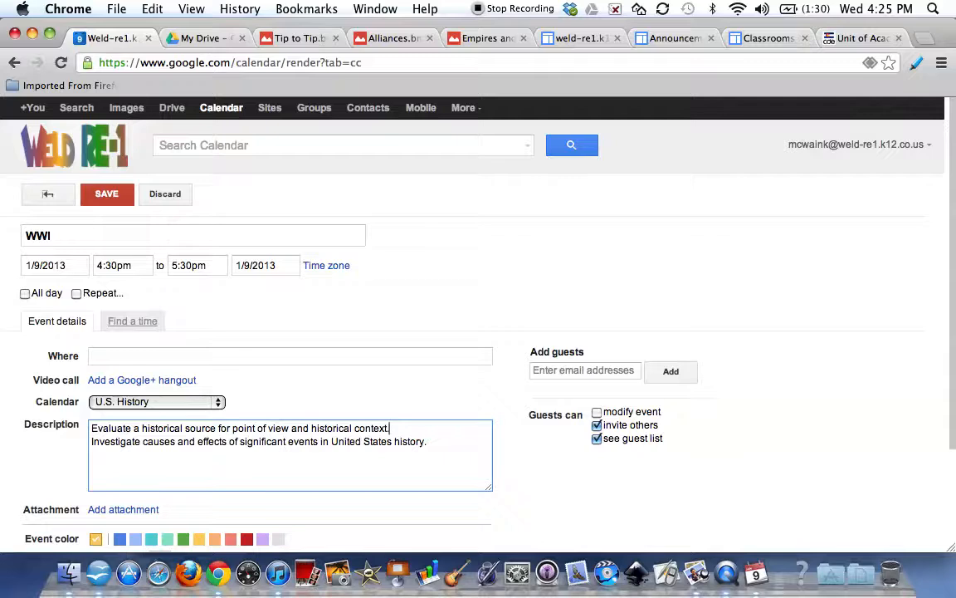
pyautogui.click(91, 429)
pyautogui.write('Objectives:')
pyautogui.press('Return')
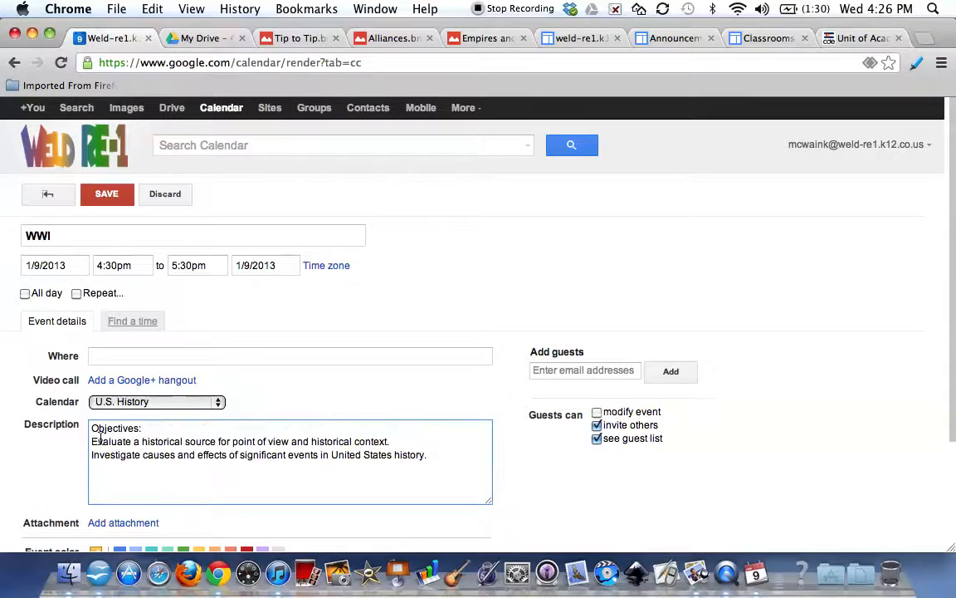
# - Attach Europe 1914.bmp, Alliances.bmp and Tip to Tip.bmp from the WWI folder in My Drive to the WWI event, and save the event
pyautogui.scroll(-3, 97, 440)
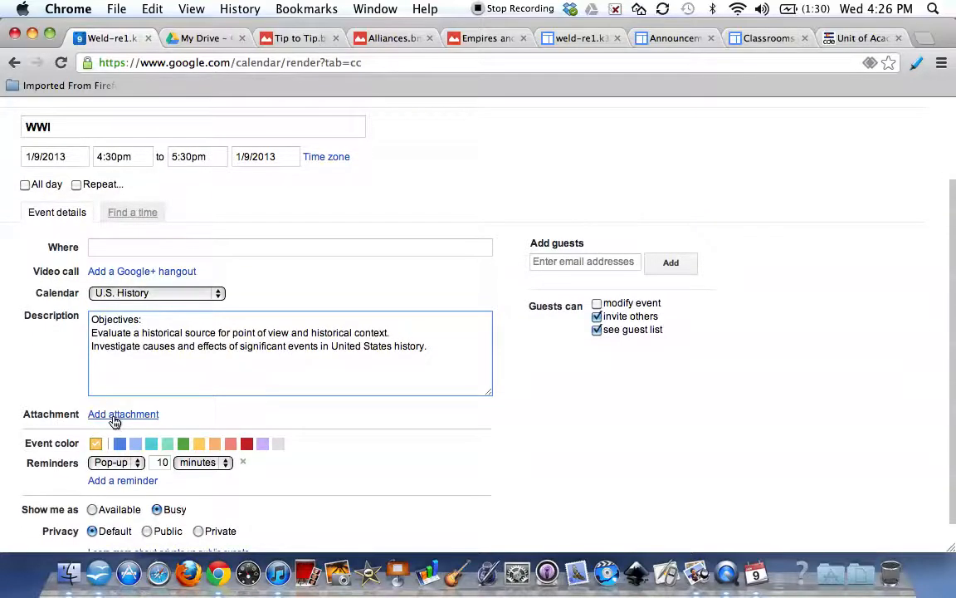
pyautogui.click(114, 418)
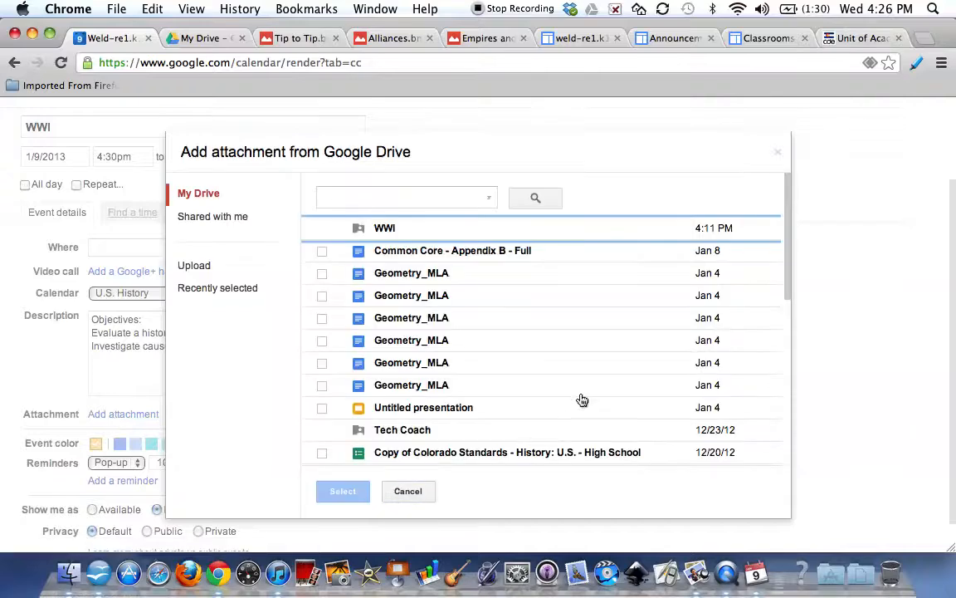
pyautogui.doubleClick(387, 229)
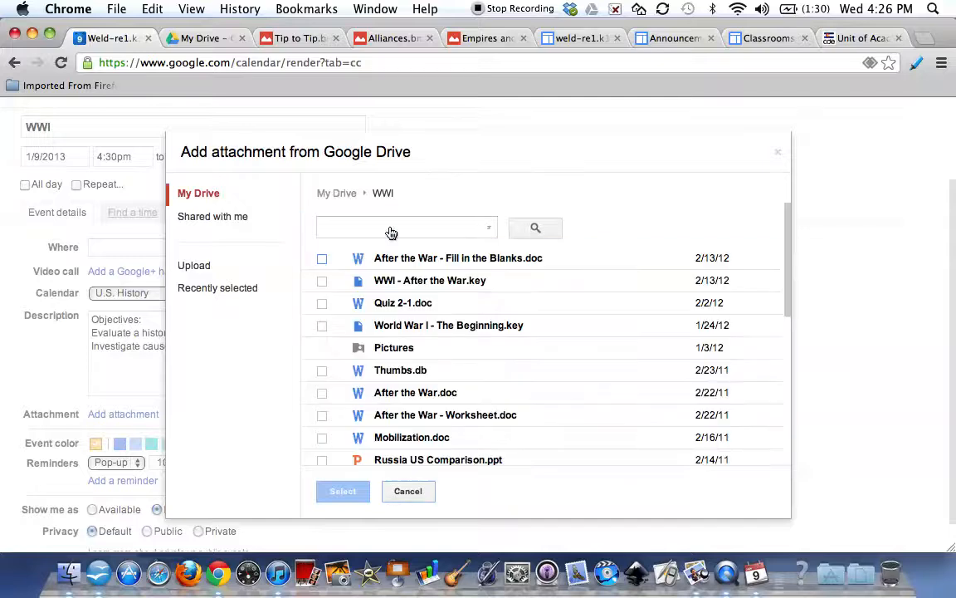
pyautogui.scroll(-5, 443, 357)
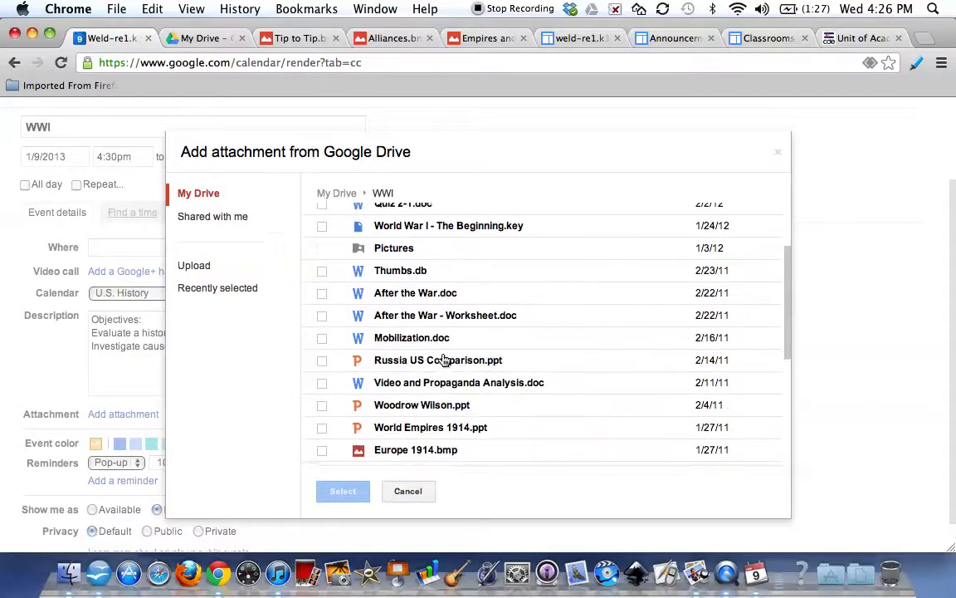
pyautogui.scroll(-2, 443, 358)
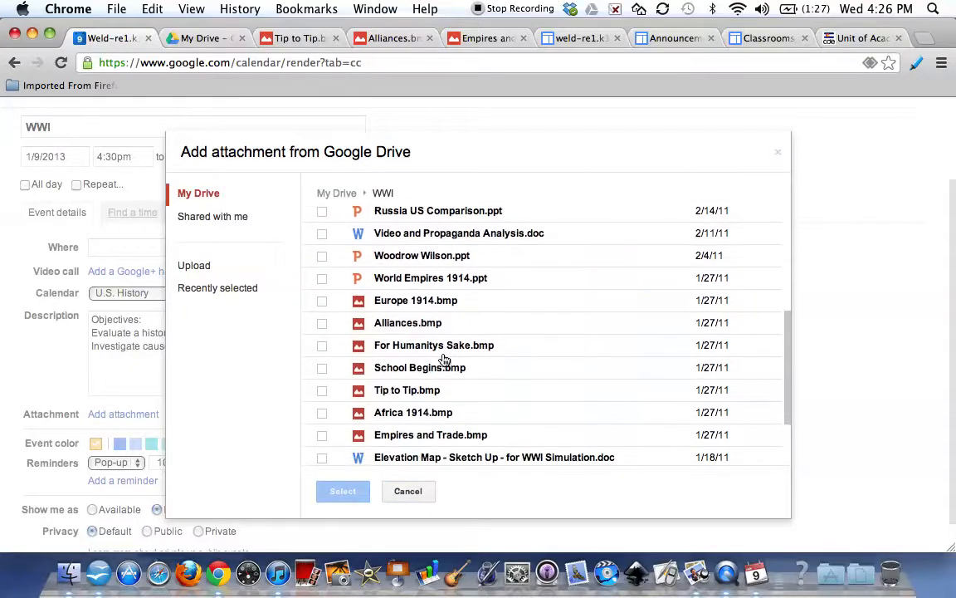
pyautogui.click(322, 303)
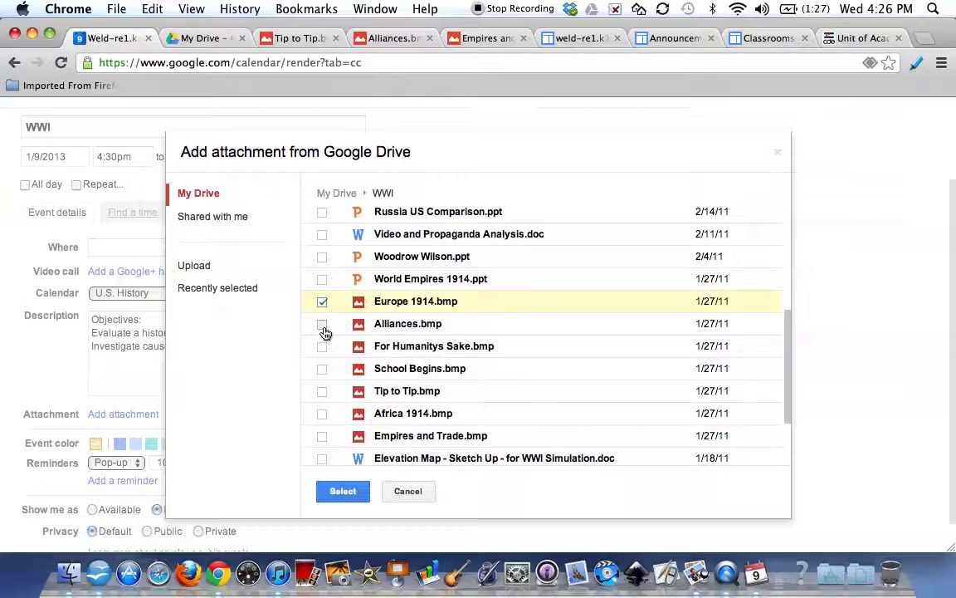
pyautogui.click(323, 326)
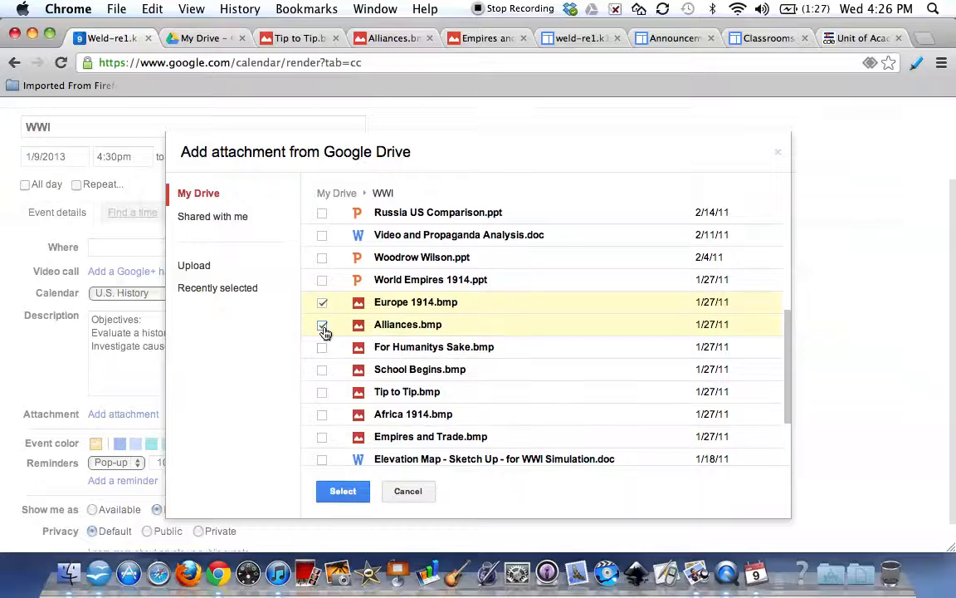
pyautogui.click(322, 393)
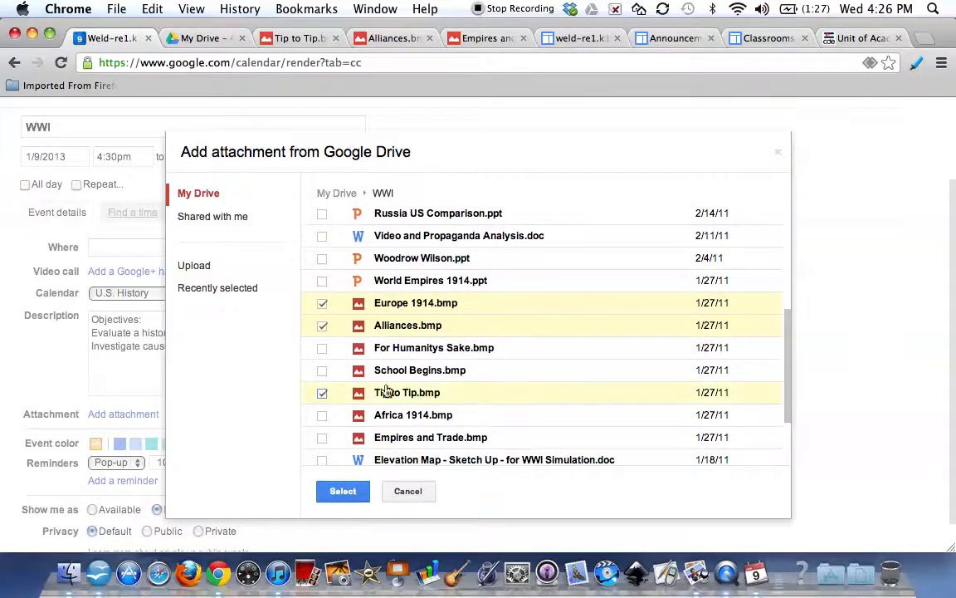
pyautogui.click(343, 491)
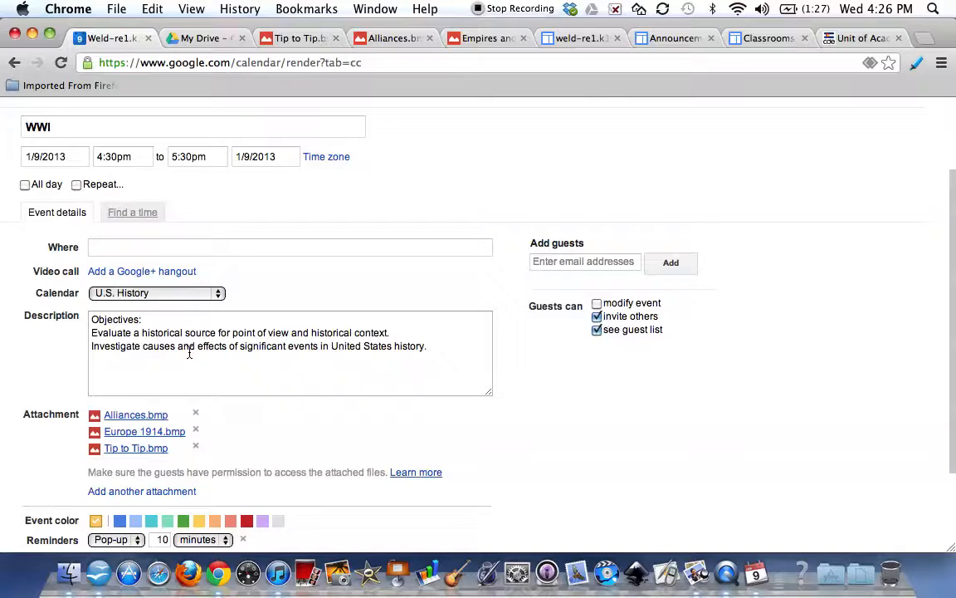
pyautogui.scroll(3, 190, 352)
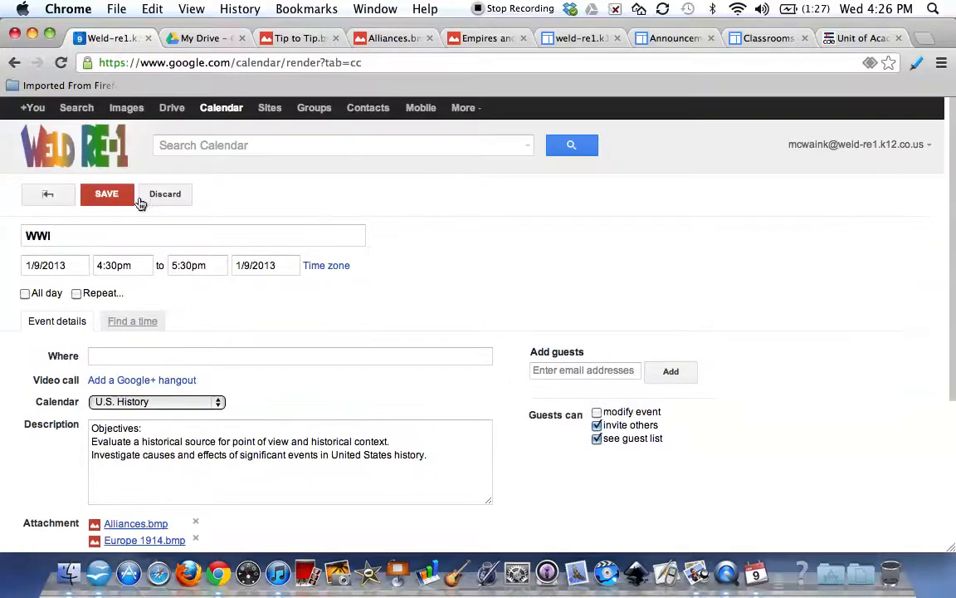
pyautogui.click(102, 201)
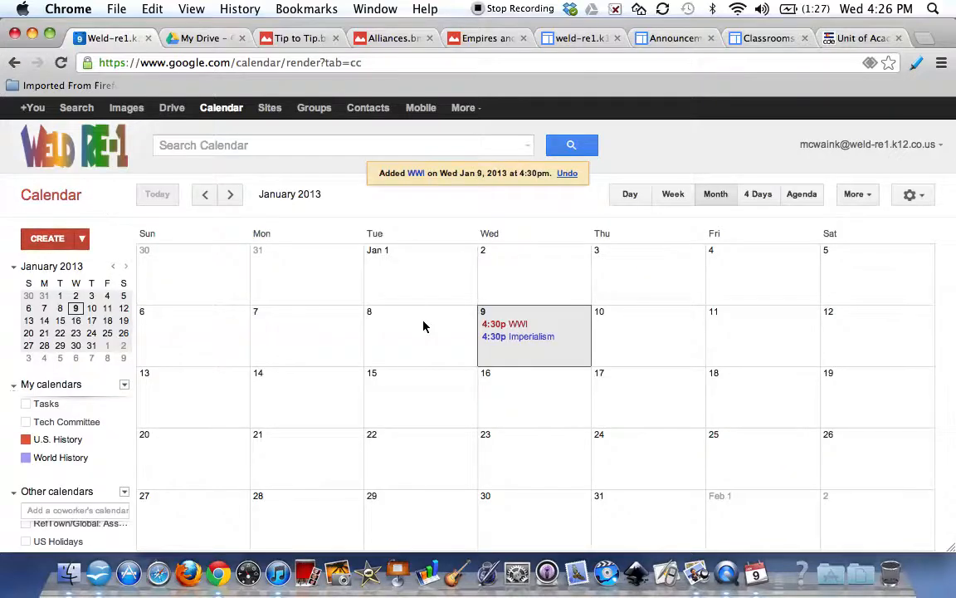
# - Open the Imperialism event on January 9 for editing and retitle it "World Hist"
pyautogui.click(515, 324)
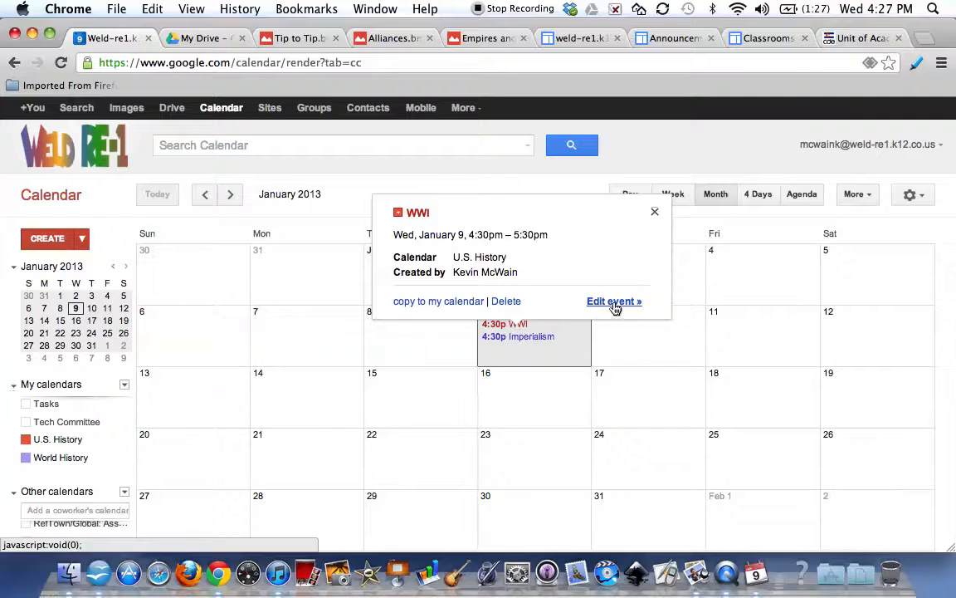
pyautogui.click(516, 340)
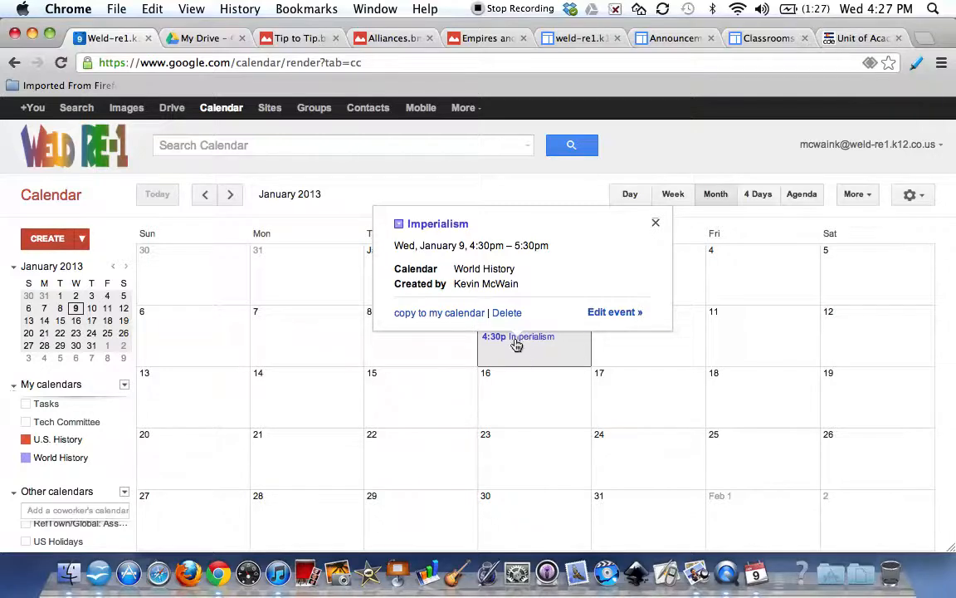
pyautogui.click(618, 313)
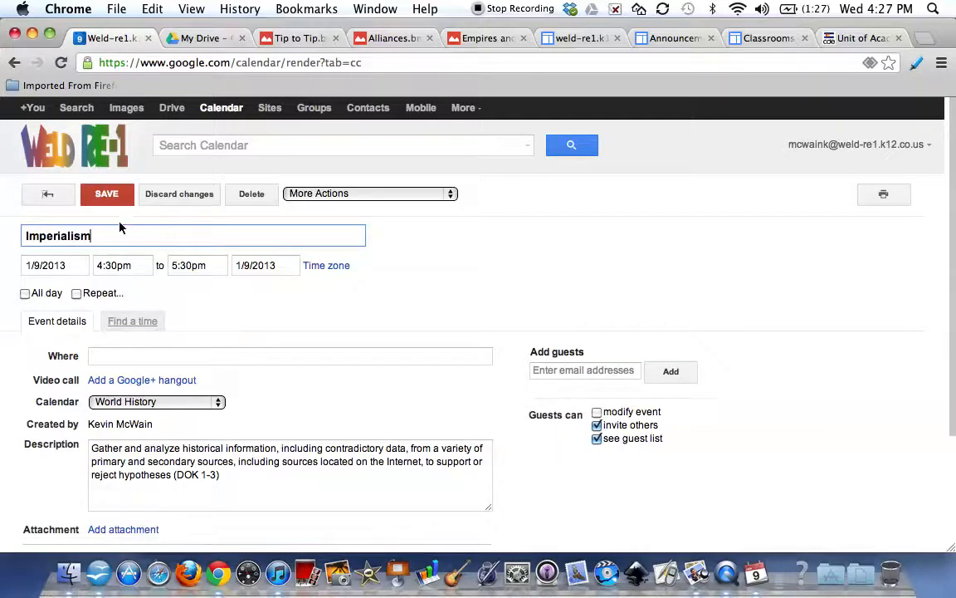
pyautogui.moveTo(93, 238); pyautogui.dragTo(16, 237)
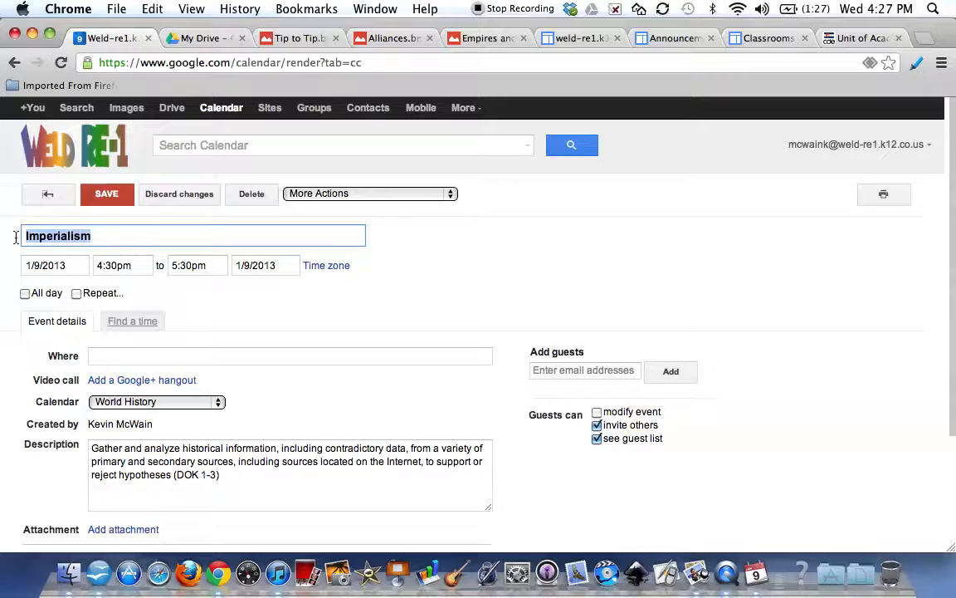
pyautogui.write('World Hist')
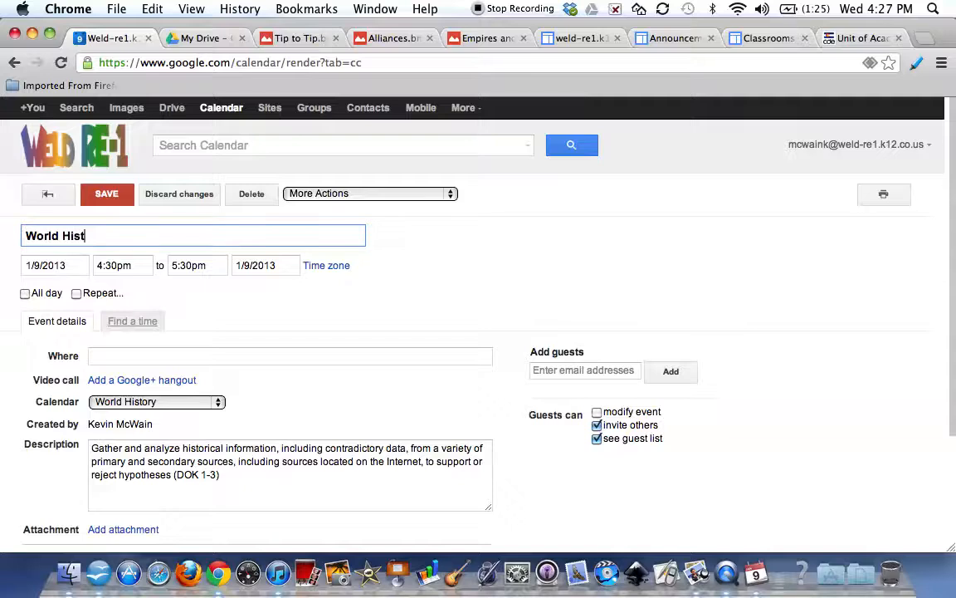
# - Enter "Imperialism" as the location of the World Hist event and save the event
pyautogui.click(108, 355)
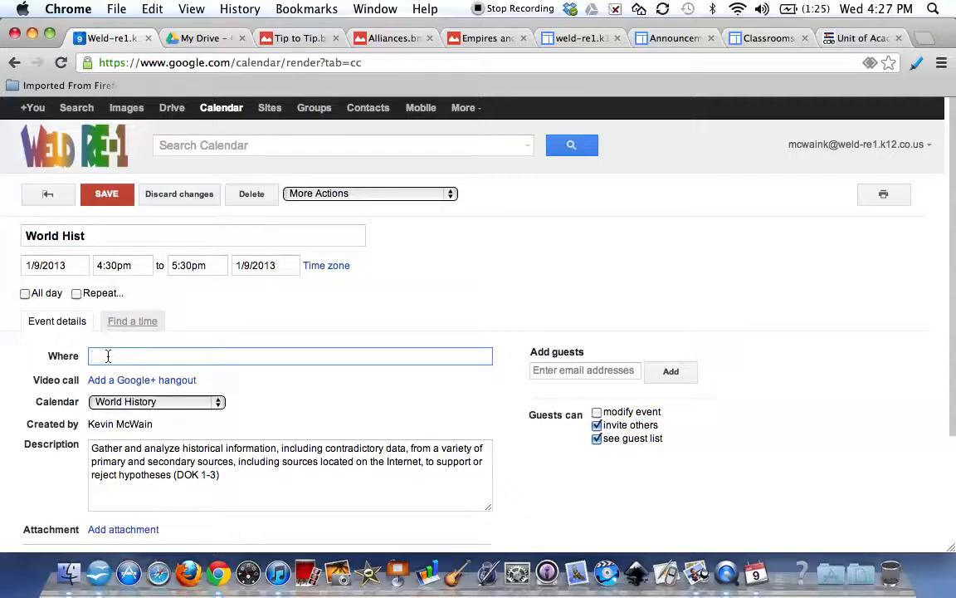
pyautogui.write('Imperialsim')
pyautogui.press('BackSpace')
pyautogui.press('BackSpace')
pyautogui.press('BackSpace')
pyautogui.write('ism')
pyautogui.click(112, 193)
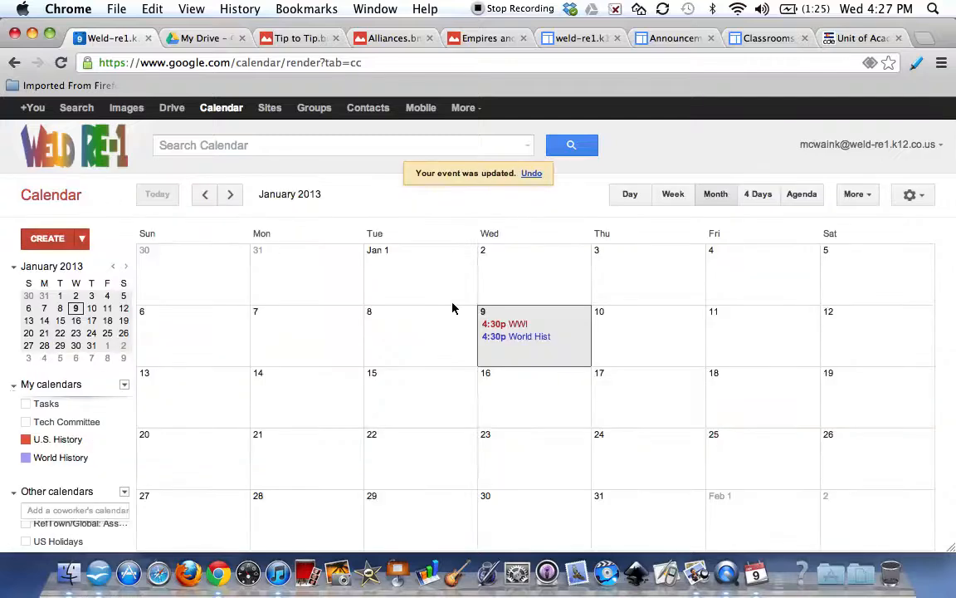
pyautogui.click(514, 340)
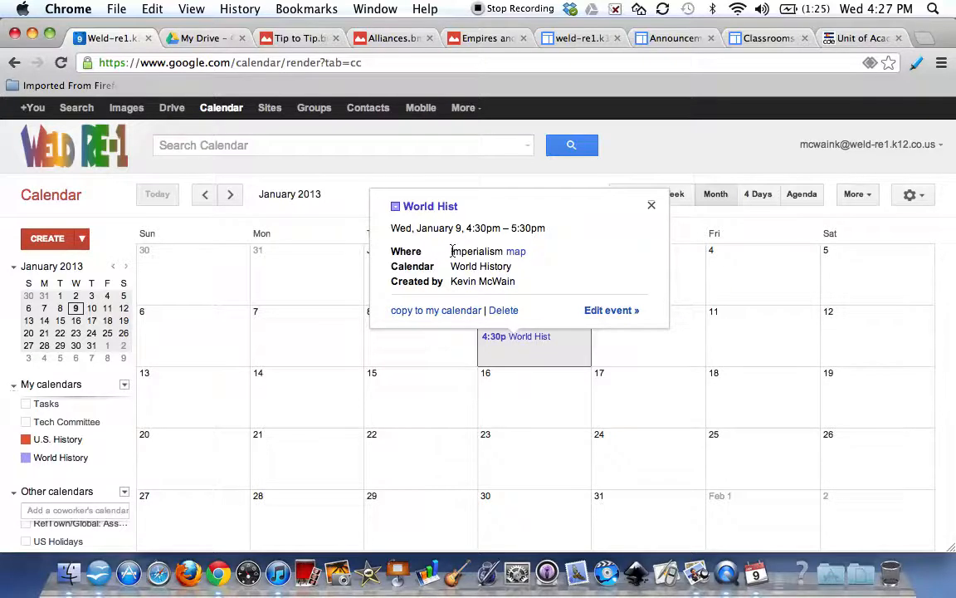
pyautogui.click(525, 358)
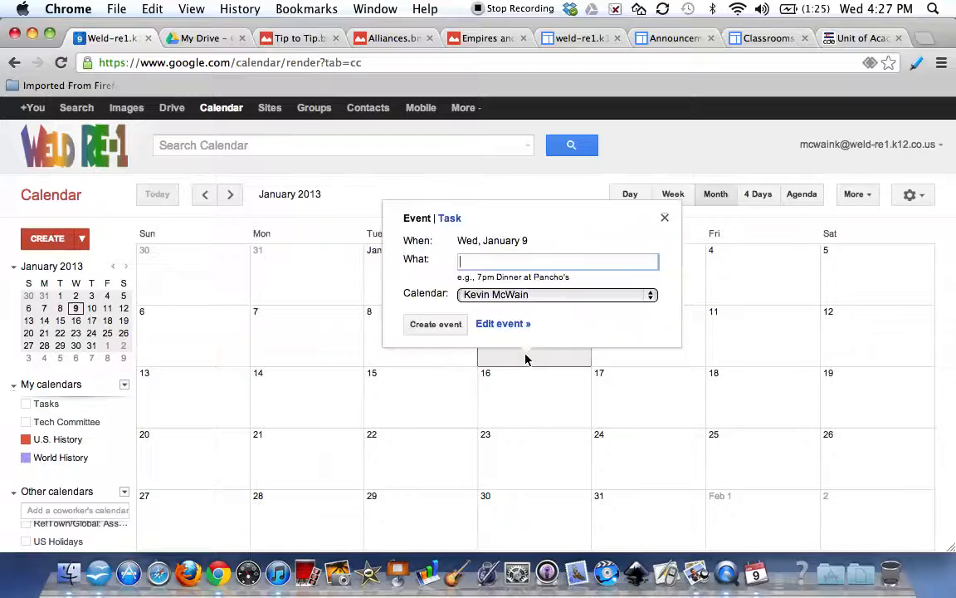
pyautogui.click(665, 218)
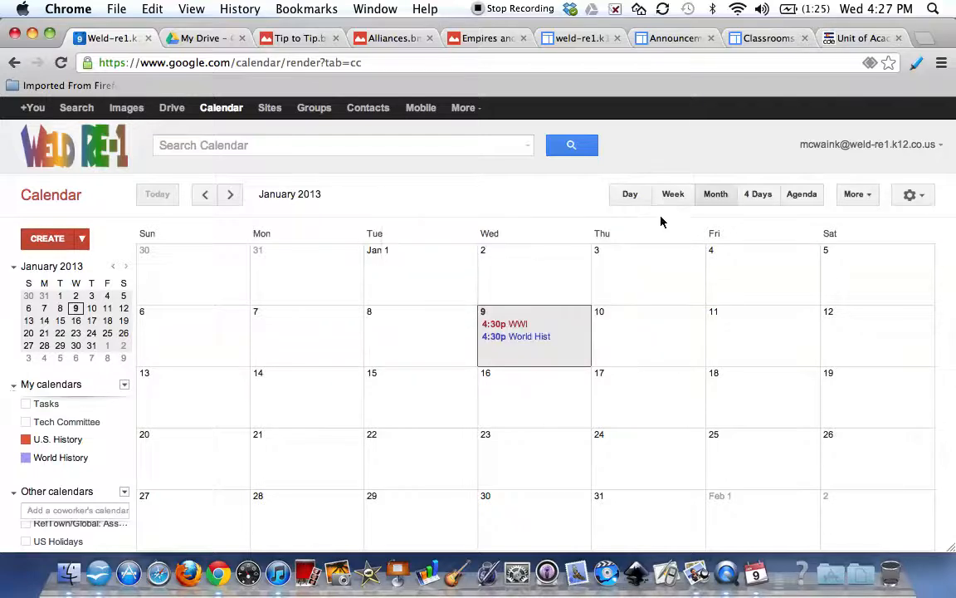
# - Retitle the WWI event "US Hist" with "WWI" as its location, and save the event
pyautogui.click(521, 325)
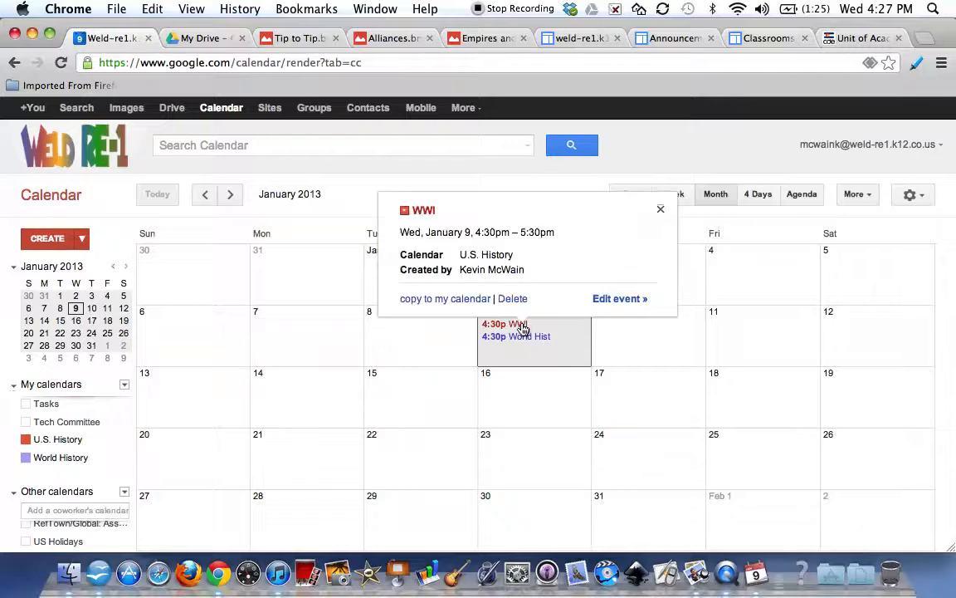
pyautogui.click(610, 299)
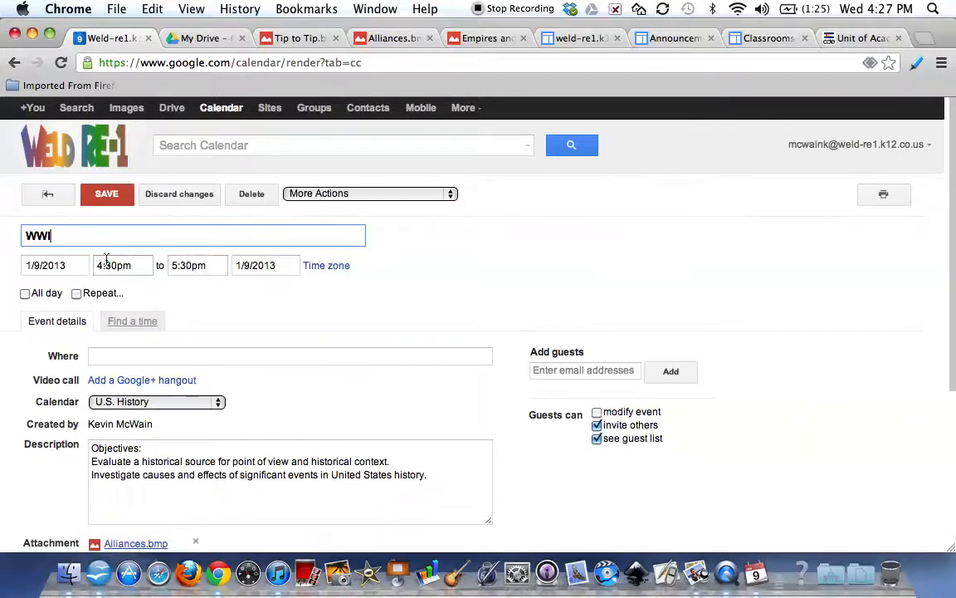
pyautogui.moveTo(64, 239); pyautogui.dragTo(29, 230)
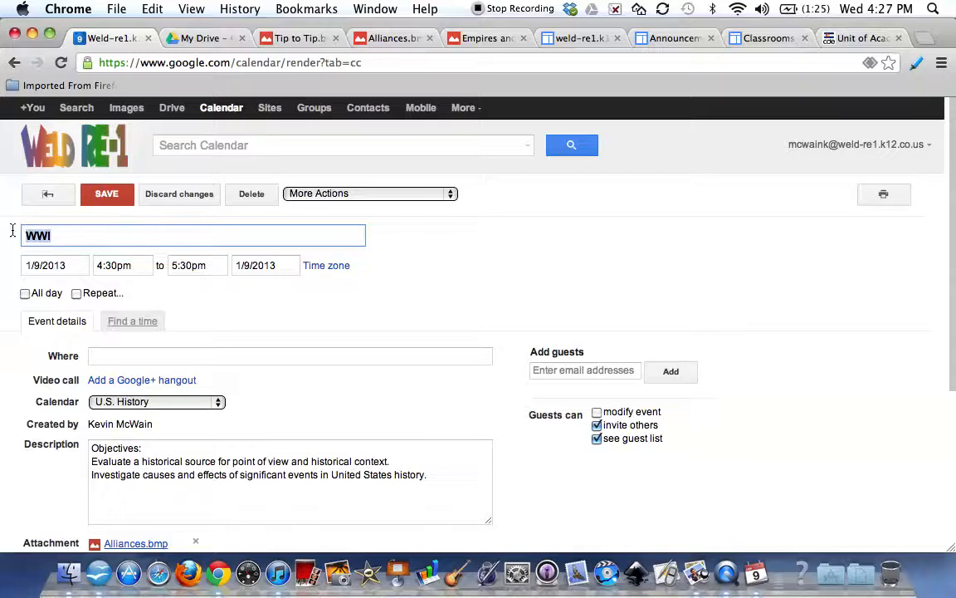
pyautogui.write('US Hist')
pyautogui.click(101, 356)
pyautogui.write('WWI')
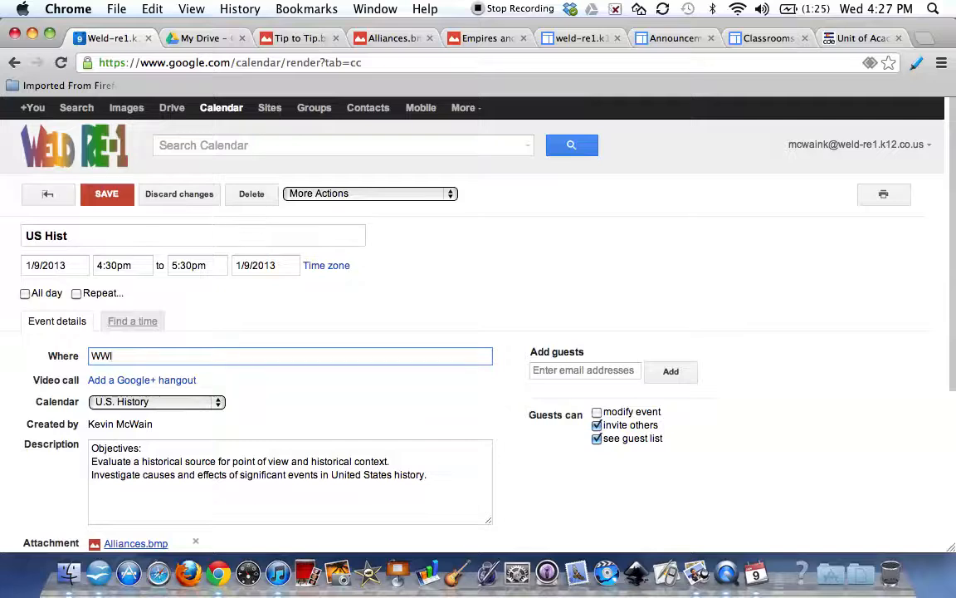
pyautogui.click(107, 196)
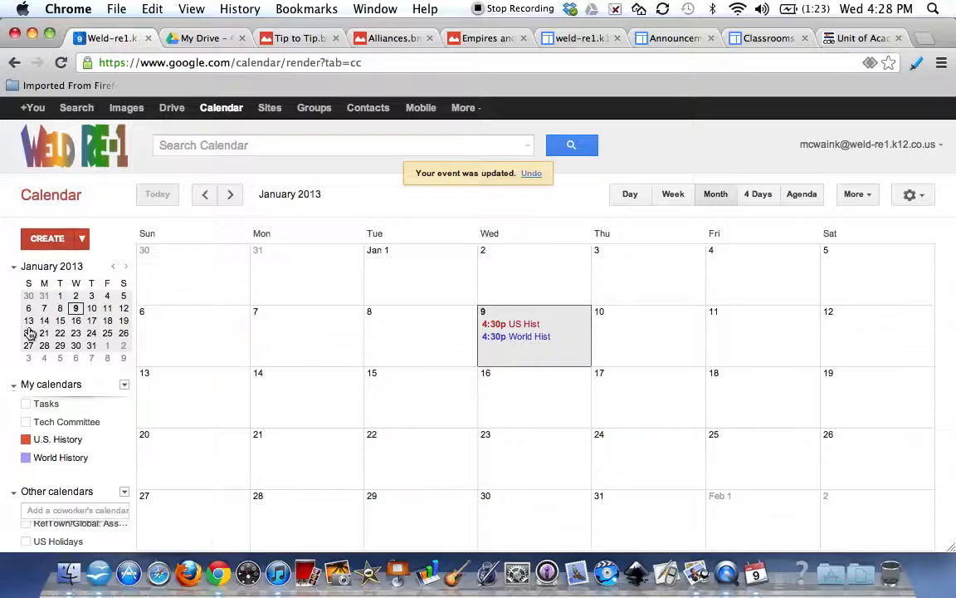
pyautogui.click(125, 386)
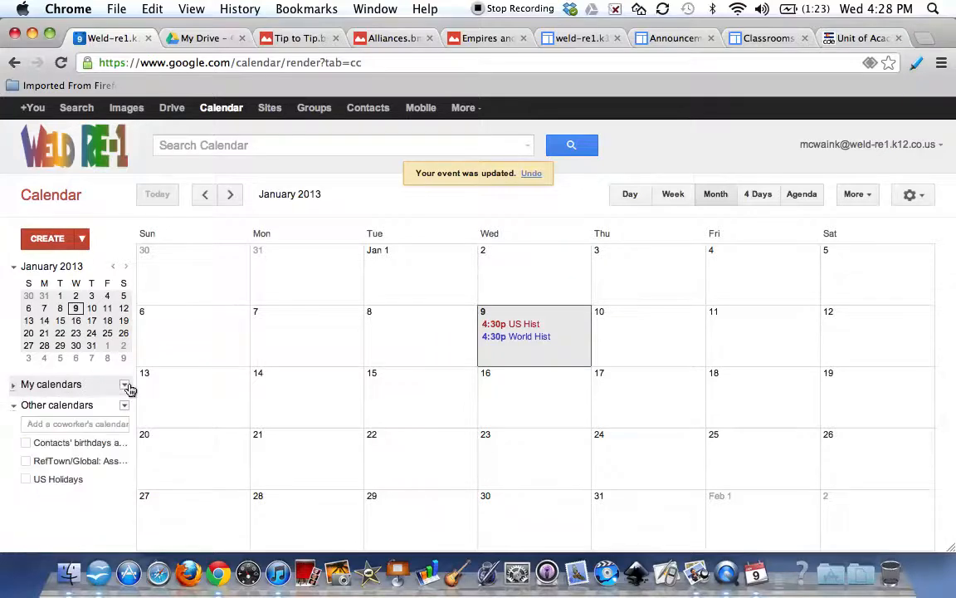
pyautogui.click(124, 386)
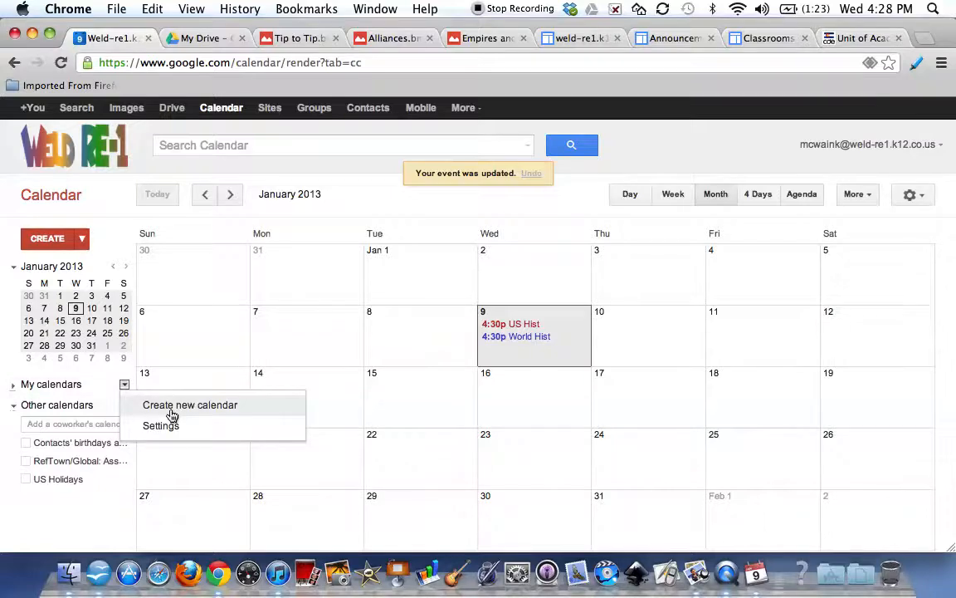
pyautogui.click(83, 385)
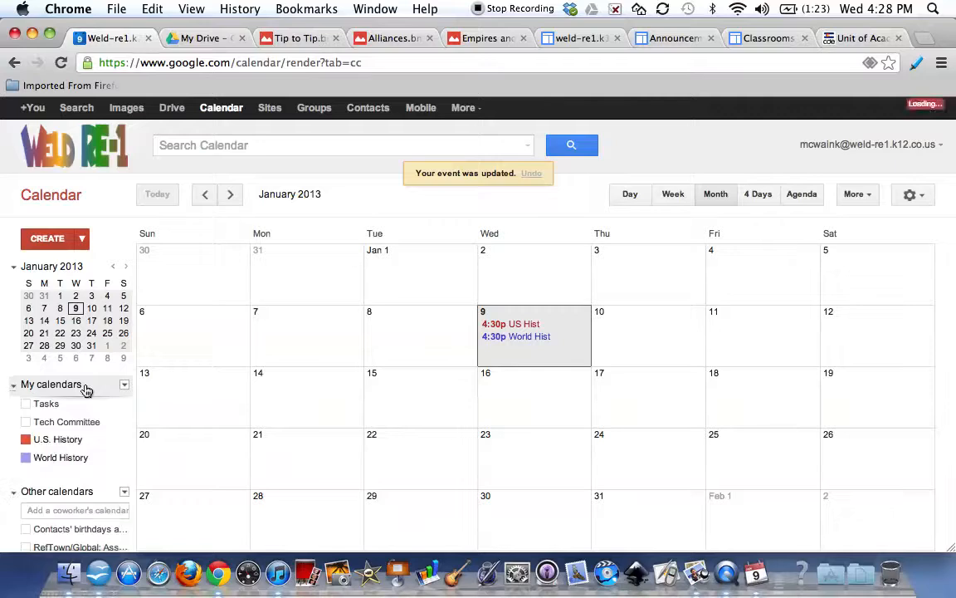
pyautogui.click(47, 239)
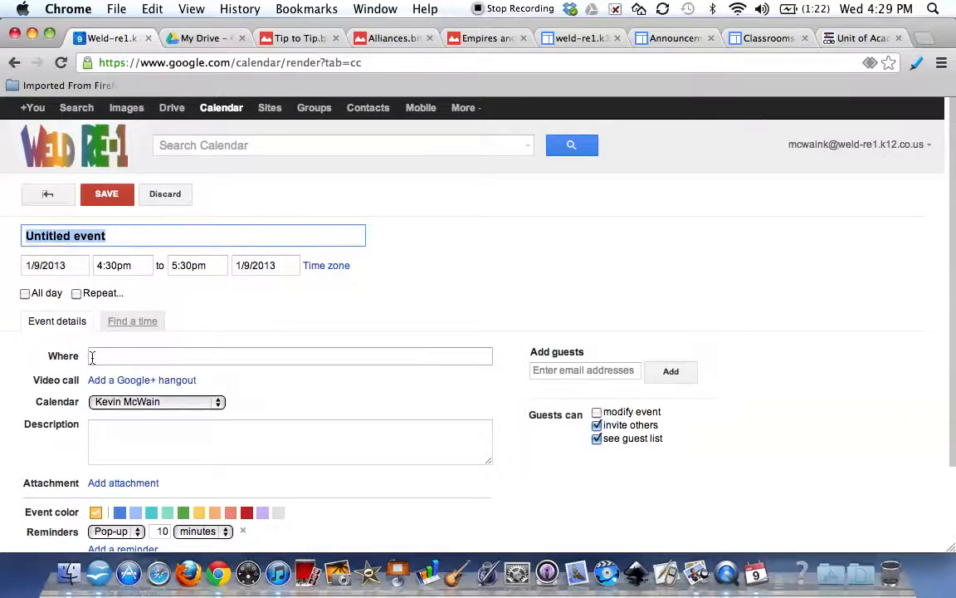
pyautogui.click(50, 197)
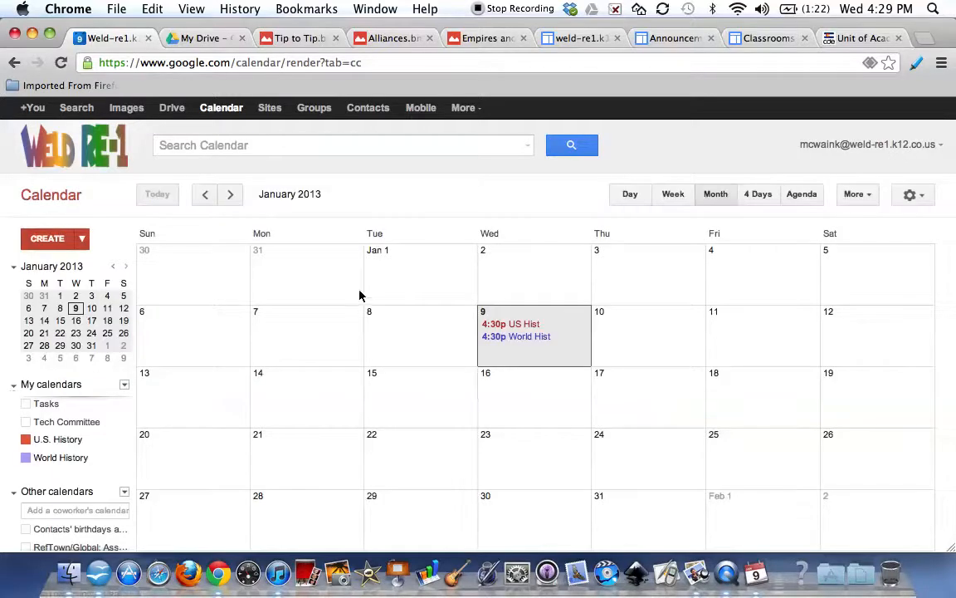
# - Extend the US Hist event to end on 1/10/2013 and save it
pyautogui.click(521, 327)
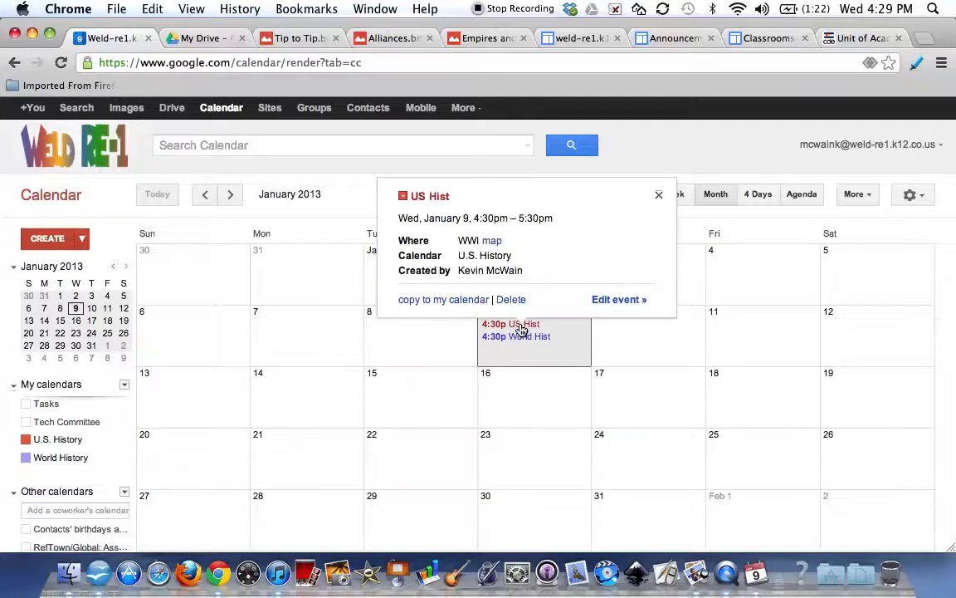
pyautogui.click(610, 301)
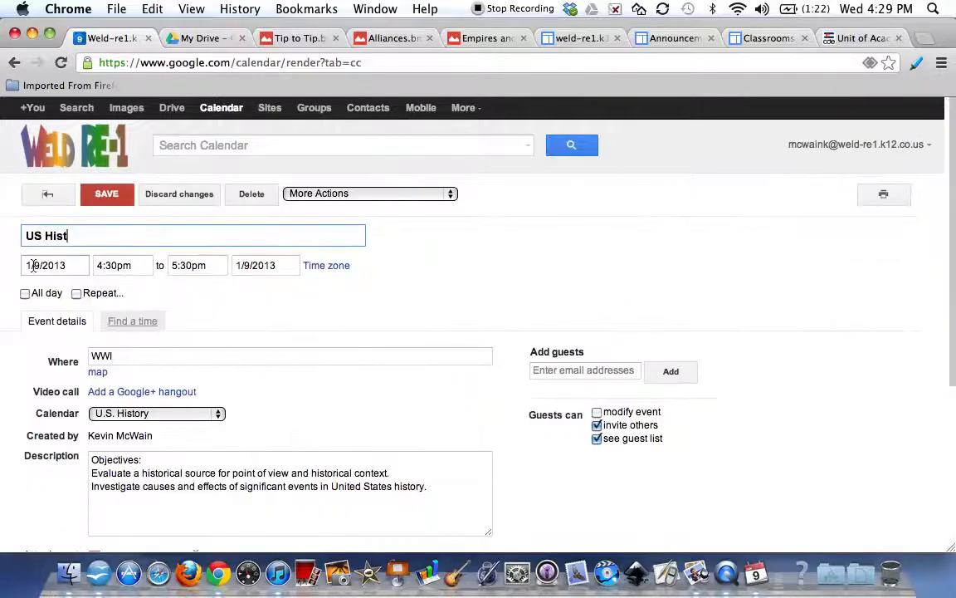
pyautogui.click(249, 264)
pyautogui.click(307, 336)
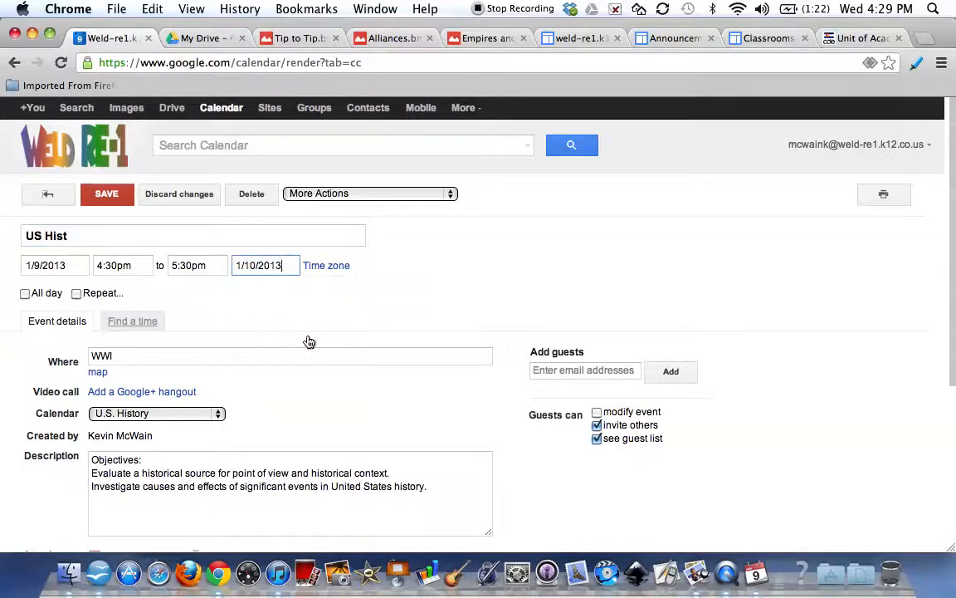
pyautogui.click(118, 194)
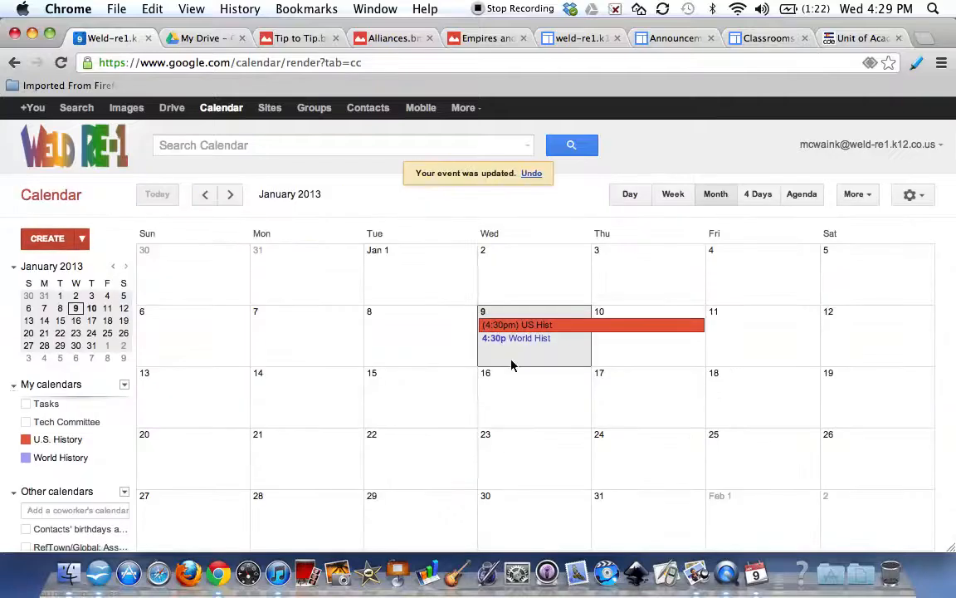
# - Open the US Hist event for editing and set its end date to 1/9/2013
pyautogui.click(607, 329)
pyautogui.click(695, 302)
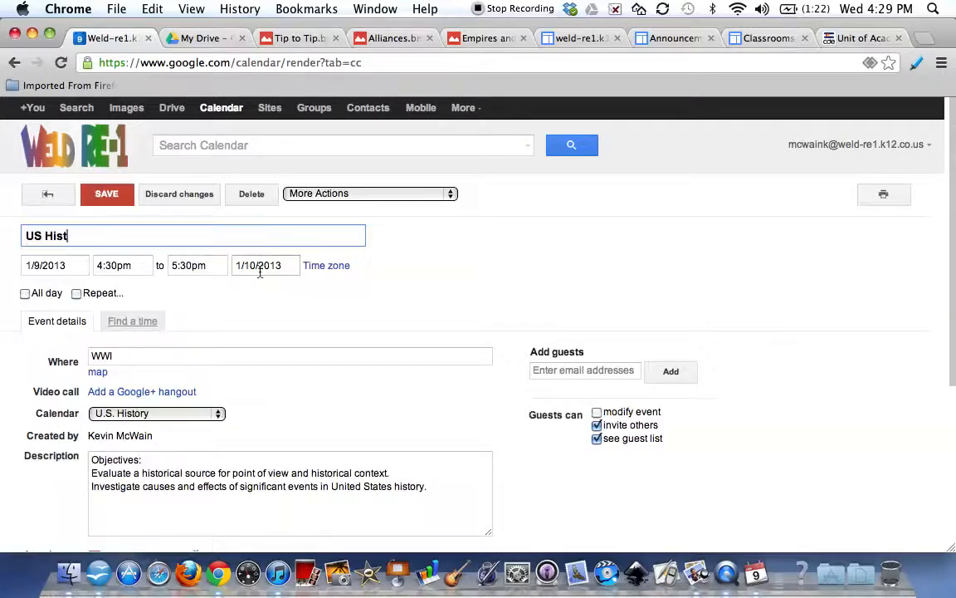
pyautogui.click(254, 266)
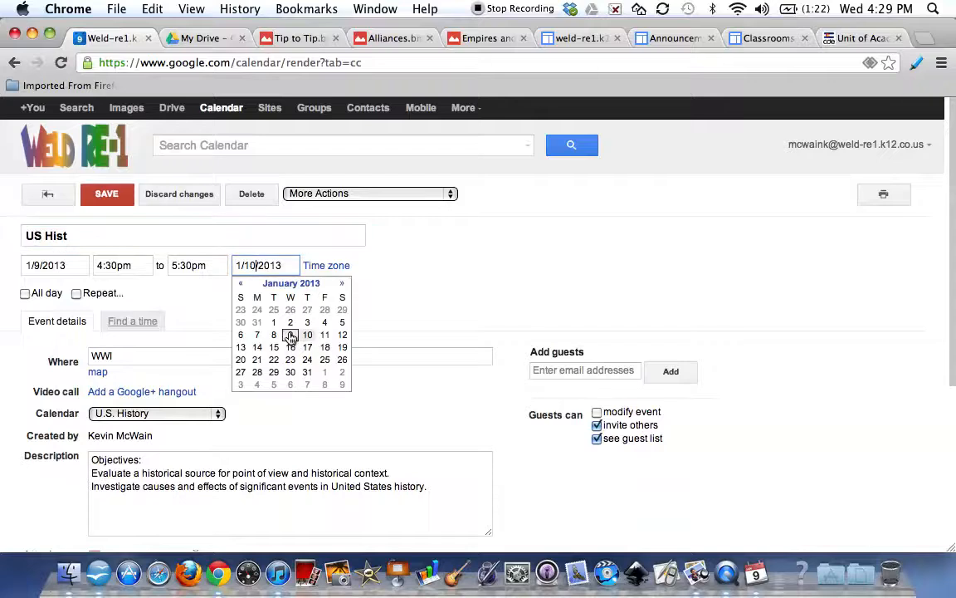
pyautogui.click(325, 337)
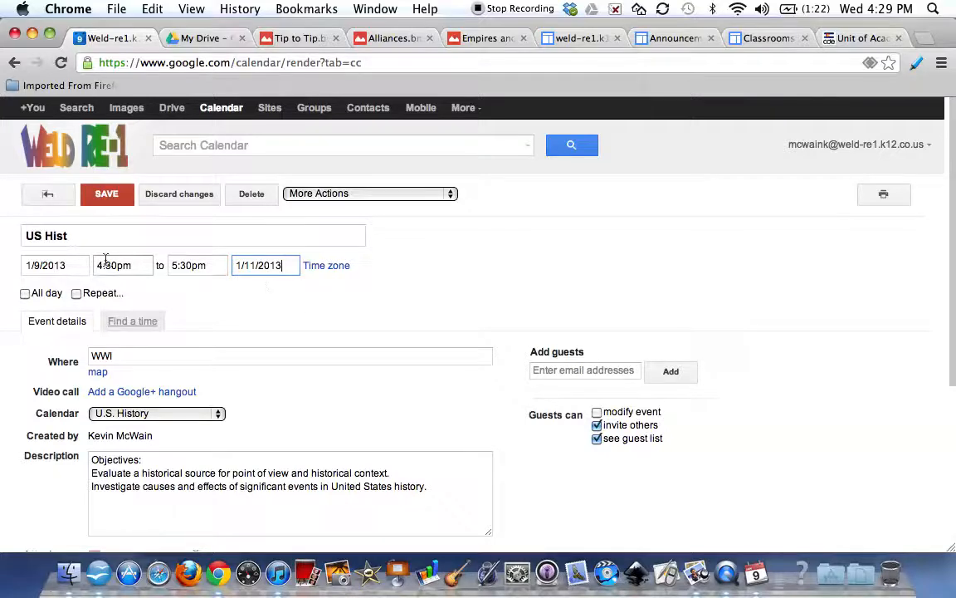
pyautogui.click(246, 274)
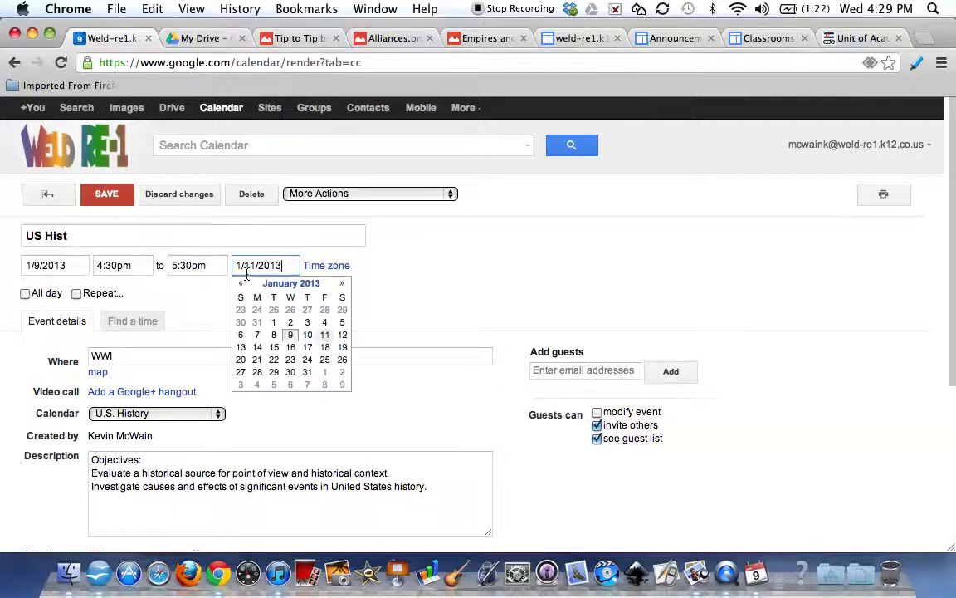
pyautogui.click(291, 337)
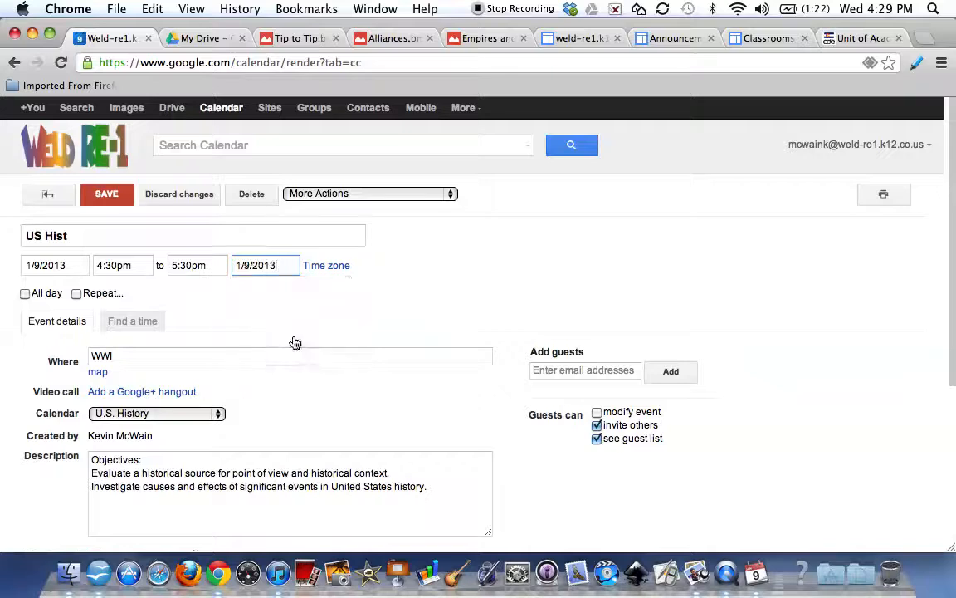
# - Make the US Hist event repeat weekly on Wednesday, Thursday and Friday
pyautogui.click(76, 294)
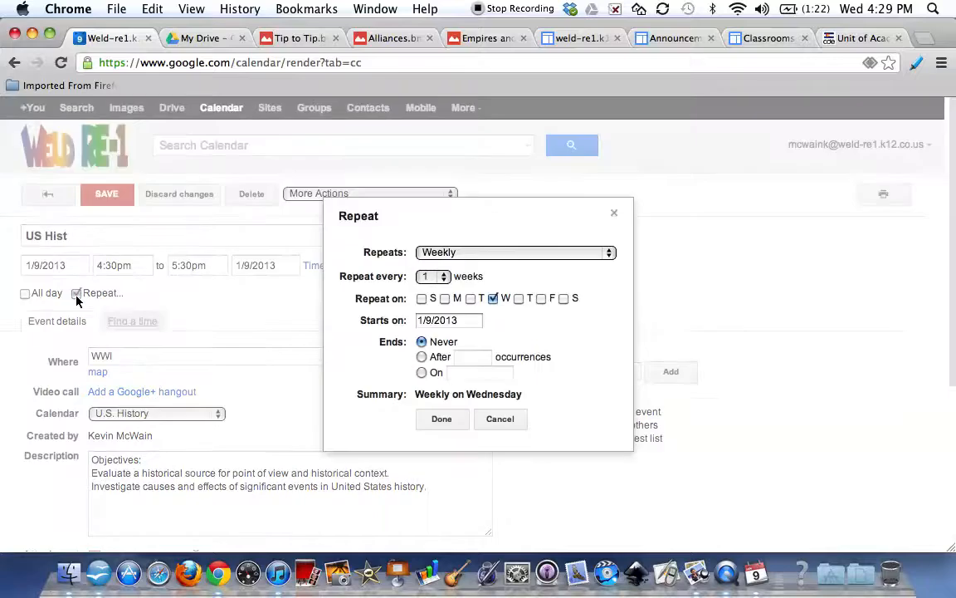
pyautogui.click(519, 299)
pyautogui.click(541, 299)
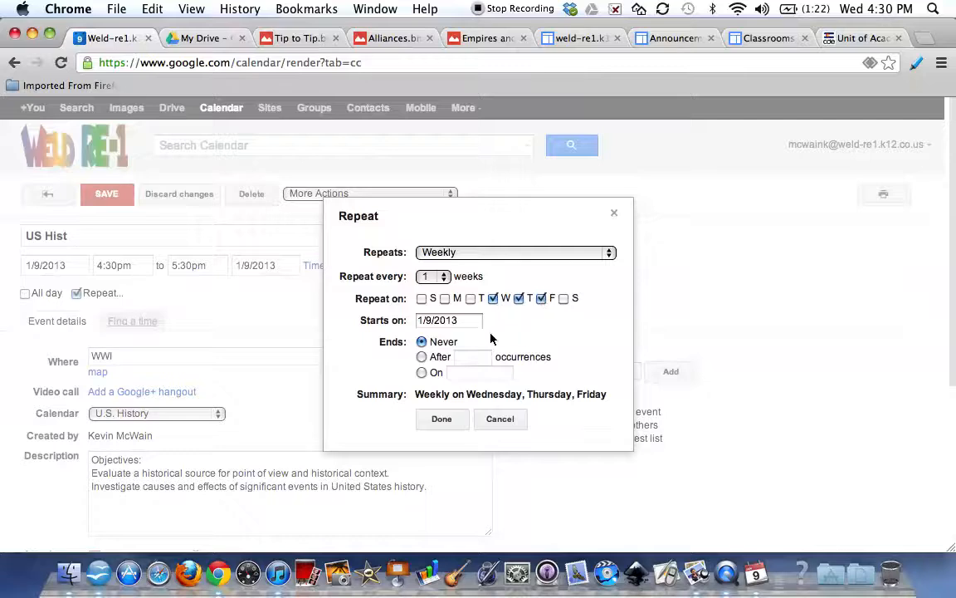
# - End the US Hist event's repetition on January 11, 2013, and save the event
pyautogui.click(421, 373)
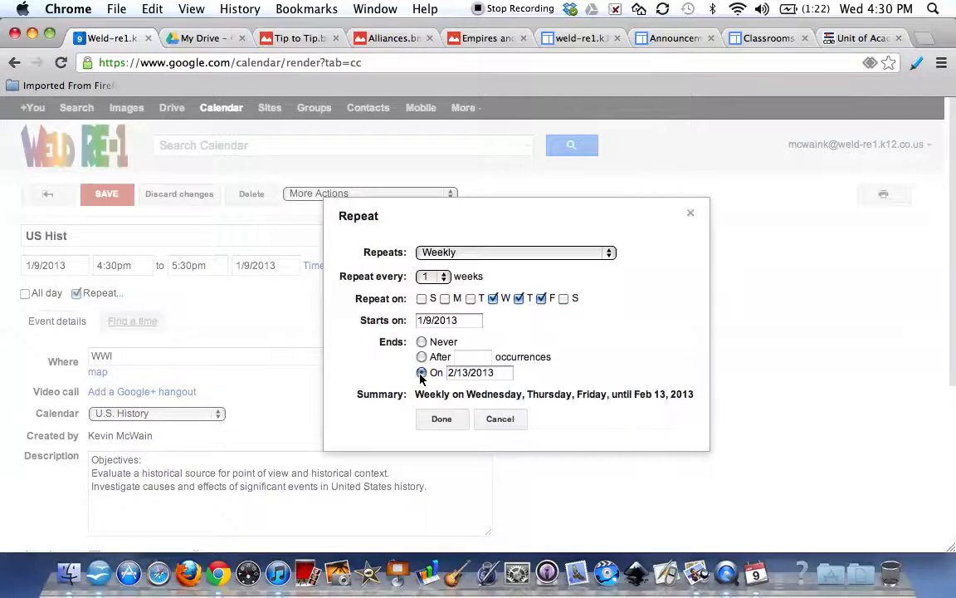
pyautogui.click(475, 373)
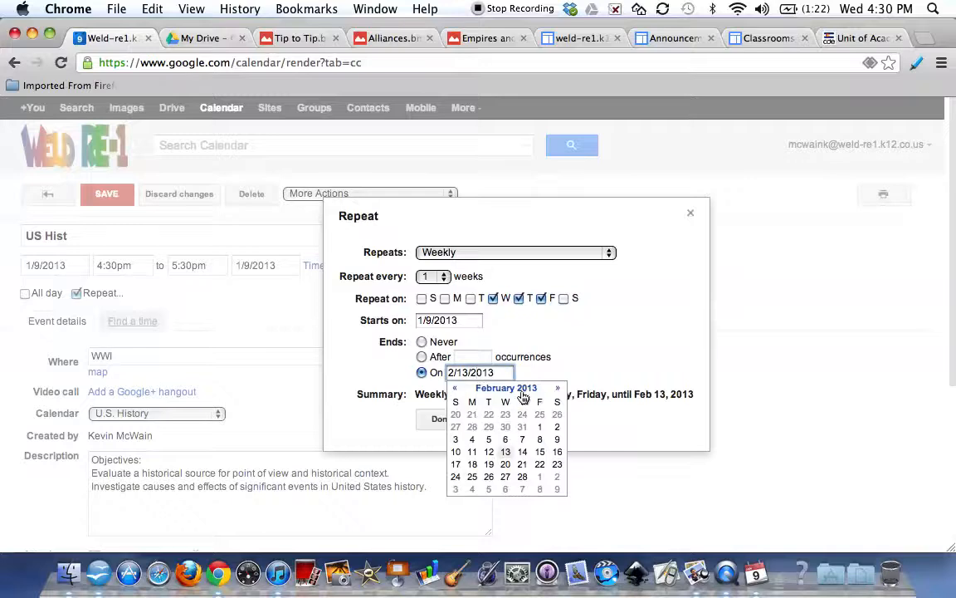
pyautogui.click(456, 388)
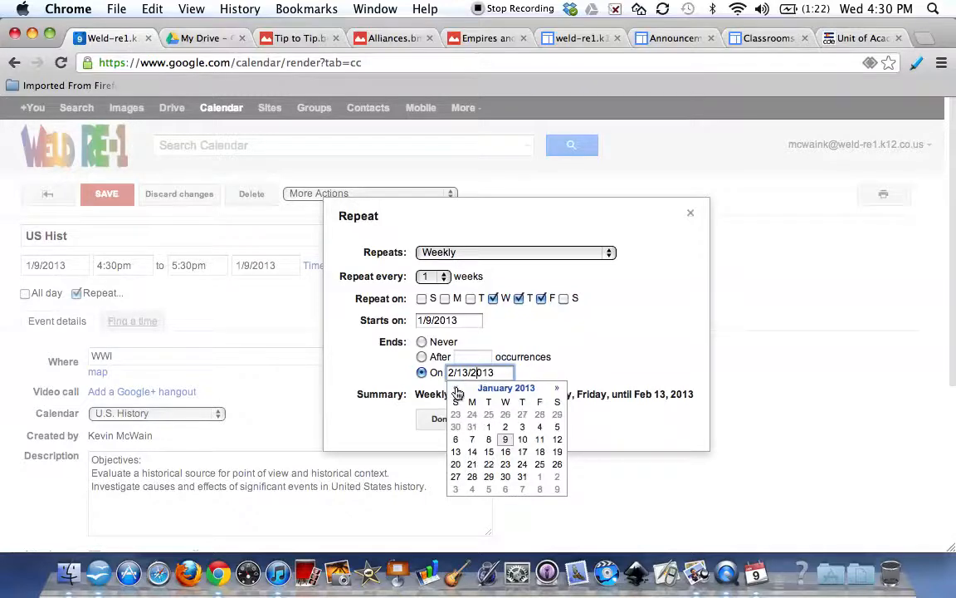
pyautogui.click(540, 440)
pyautogui.click(441, 419)
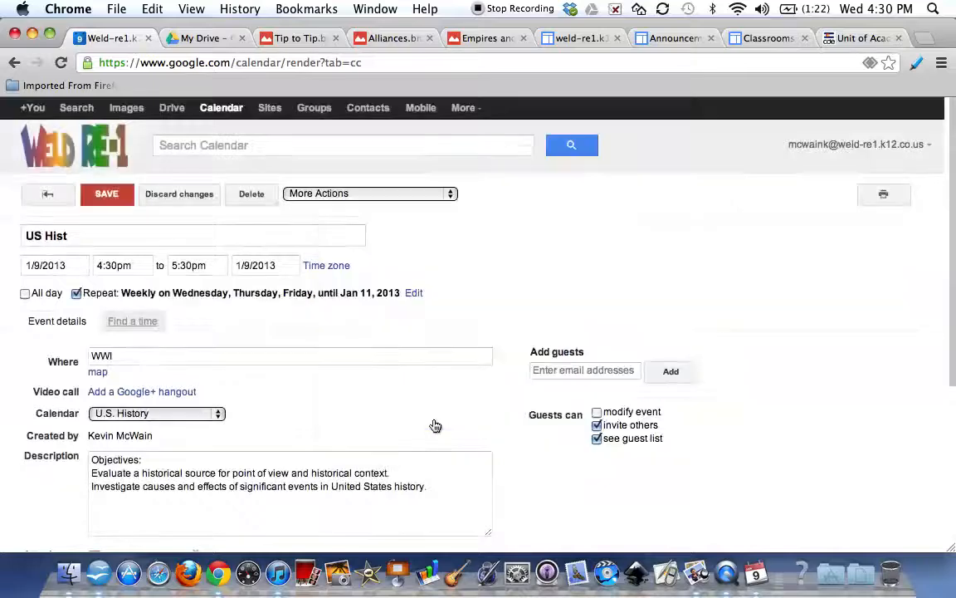
pyautogui.click(105, 199)
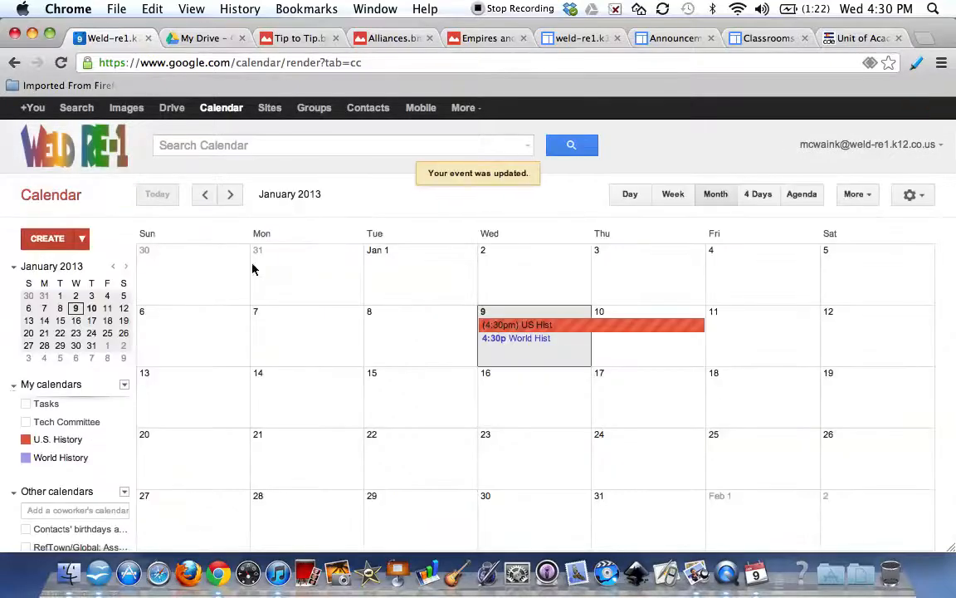